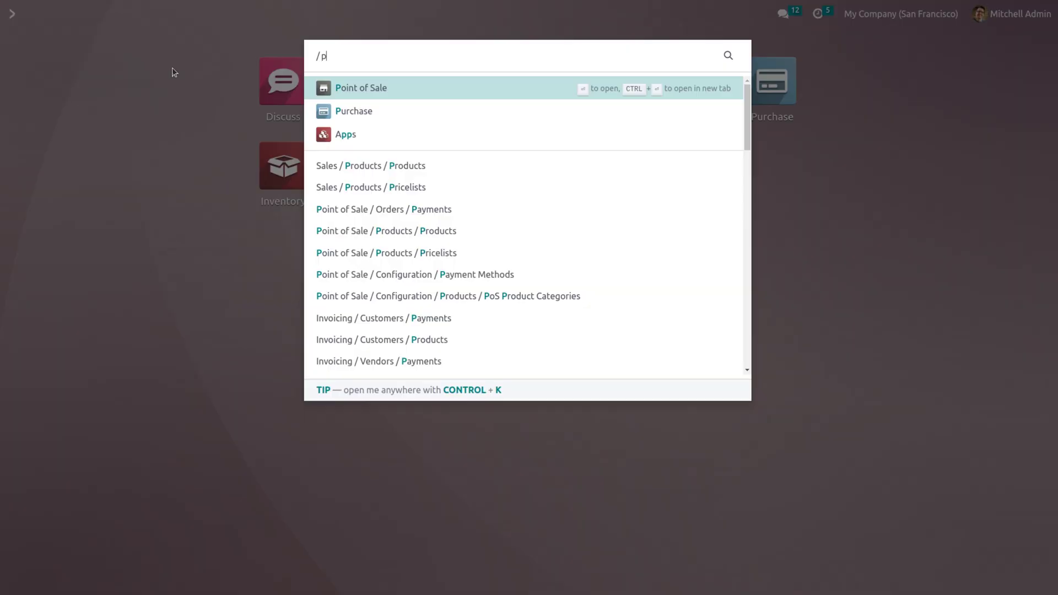
- Create a new product named shirts in the Purchase application and mark it as a favorite
key("Return")
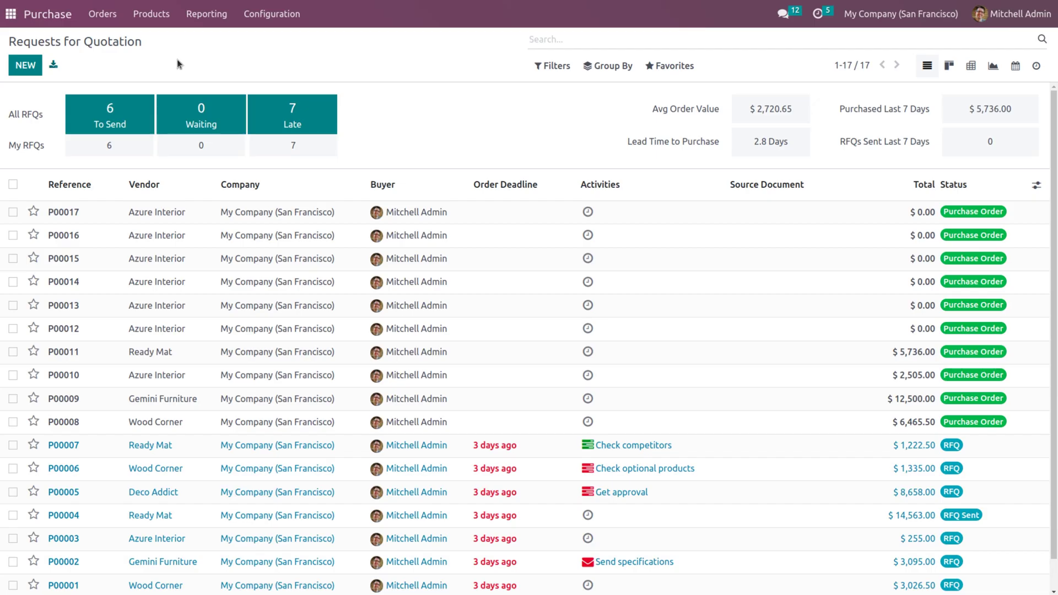
left_click(152, 14)
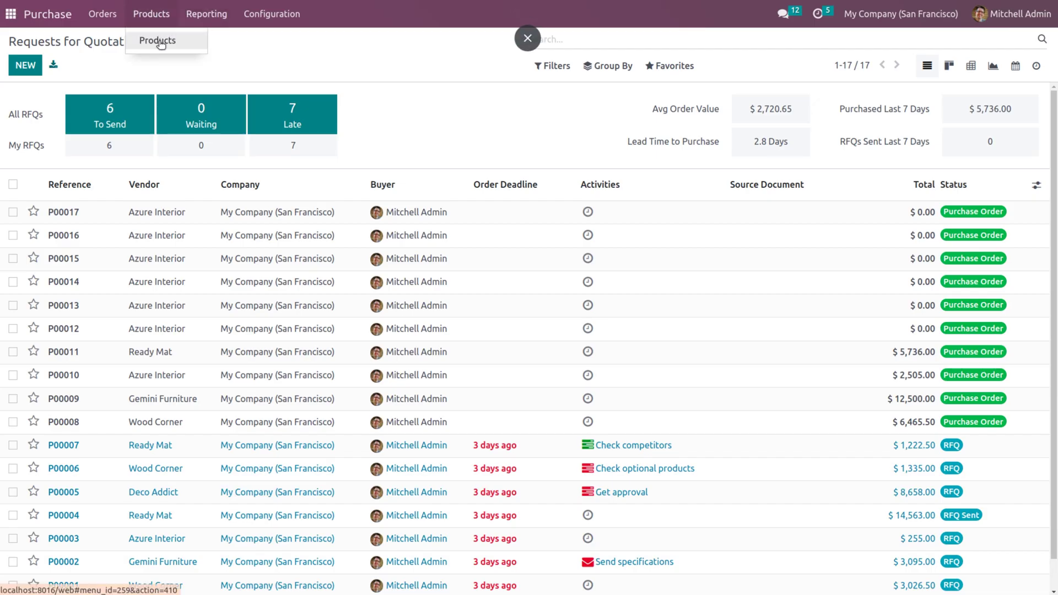
left_click(157, 41)
left_click(26, 65)
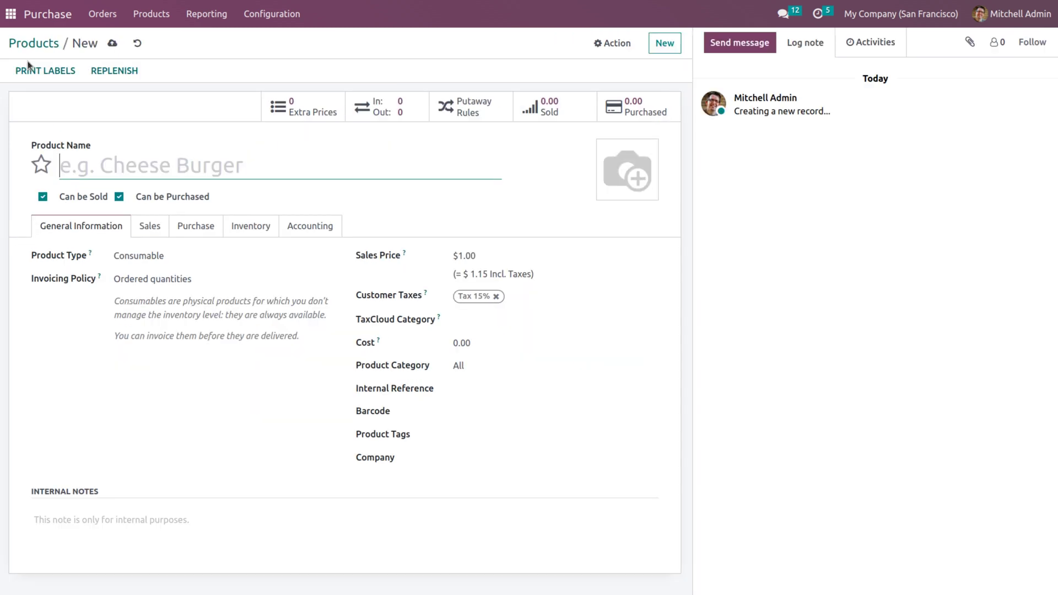
type("s")
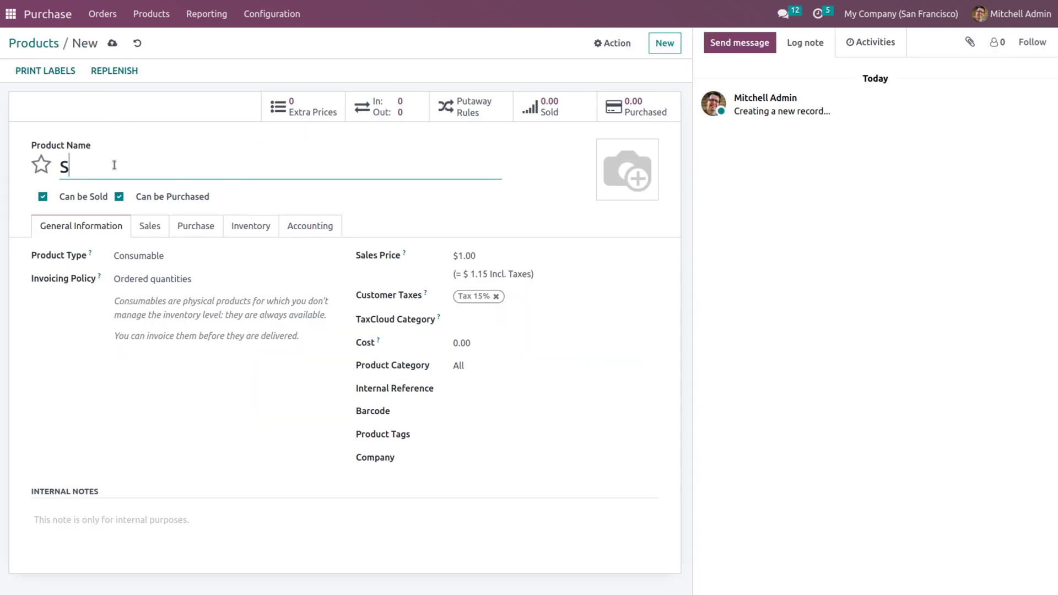
type("hirts")
left_click(42, 164)
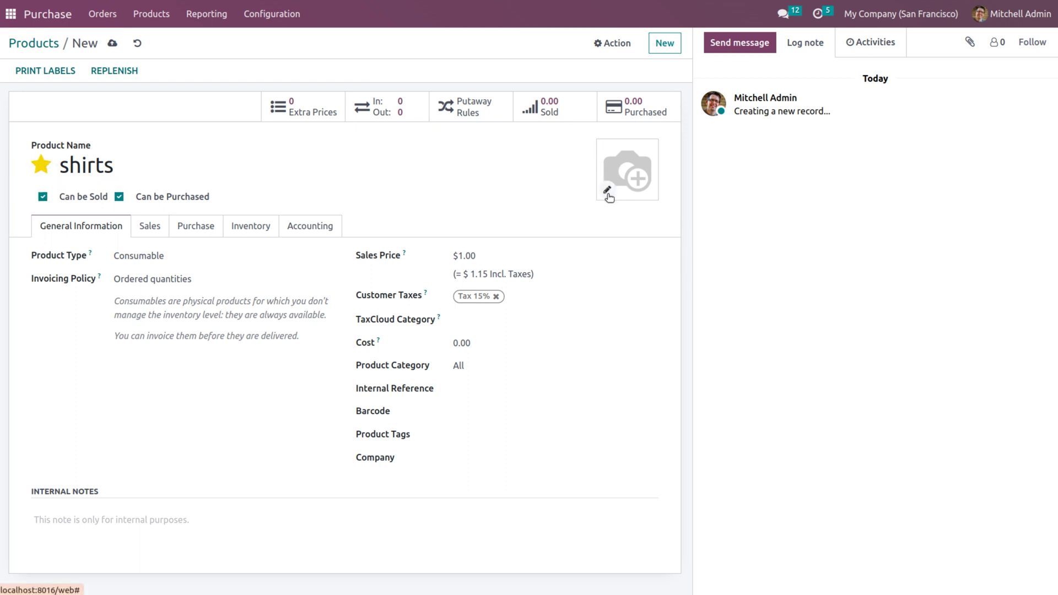
- Use shirts.jpg from Downloads as the product image and set the product type to Storable Product
left_click(608, 193)
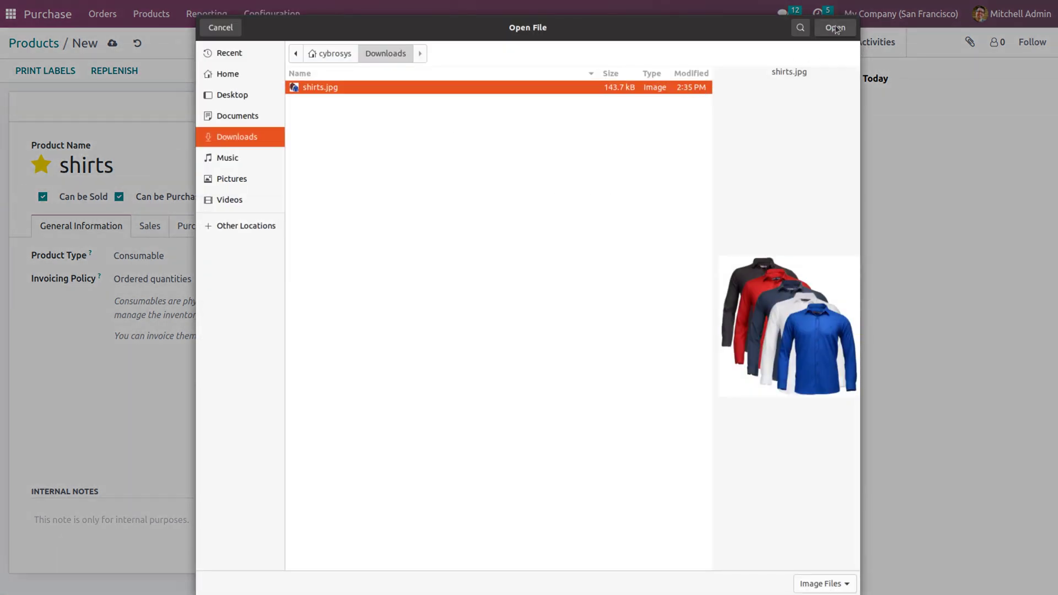
left_click(835, 28)
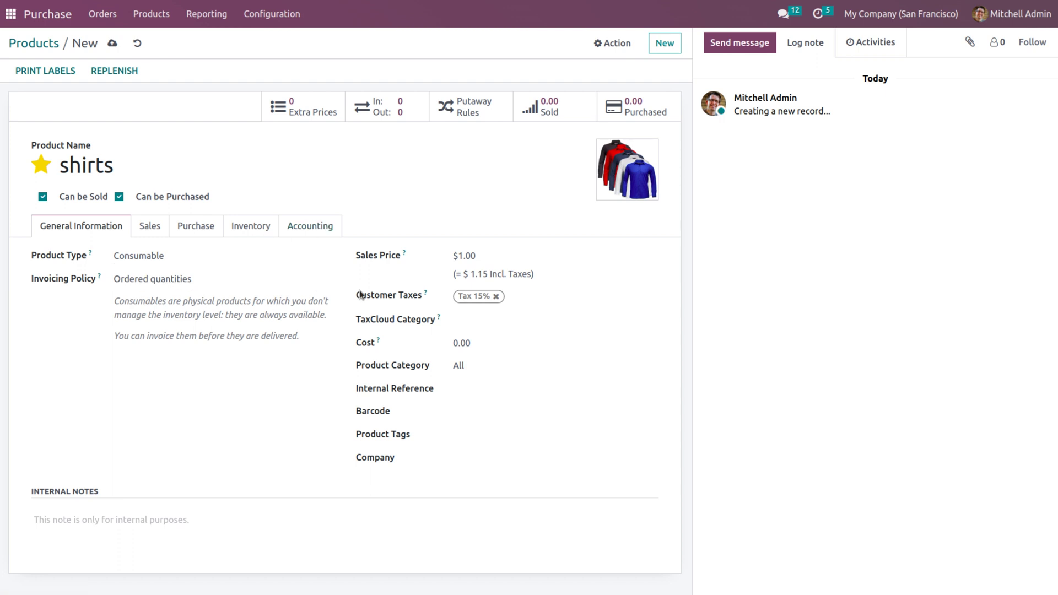
left_click(138, 259)
left_click(157, 292)
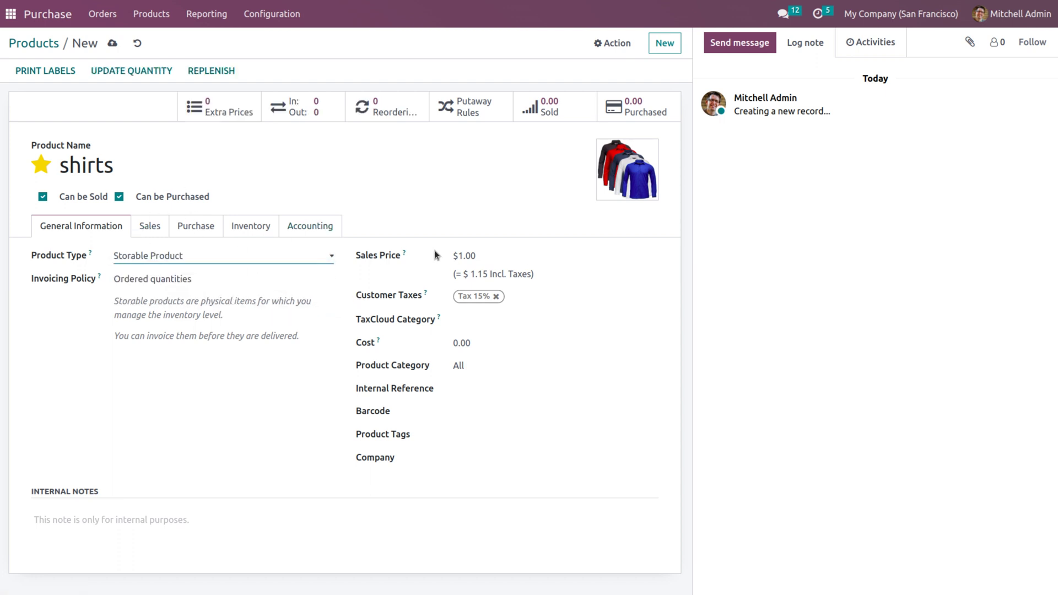
- Set the sales price of the shirts product to $50 and save the product
left_click(473, 250)
key("ctrl+a")
type("50")
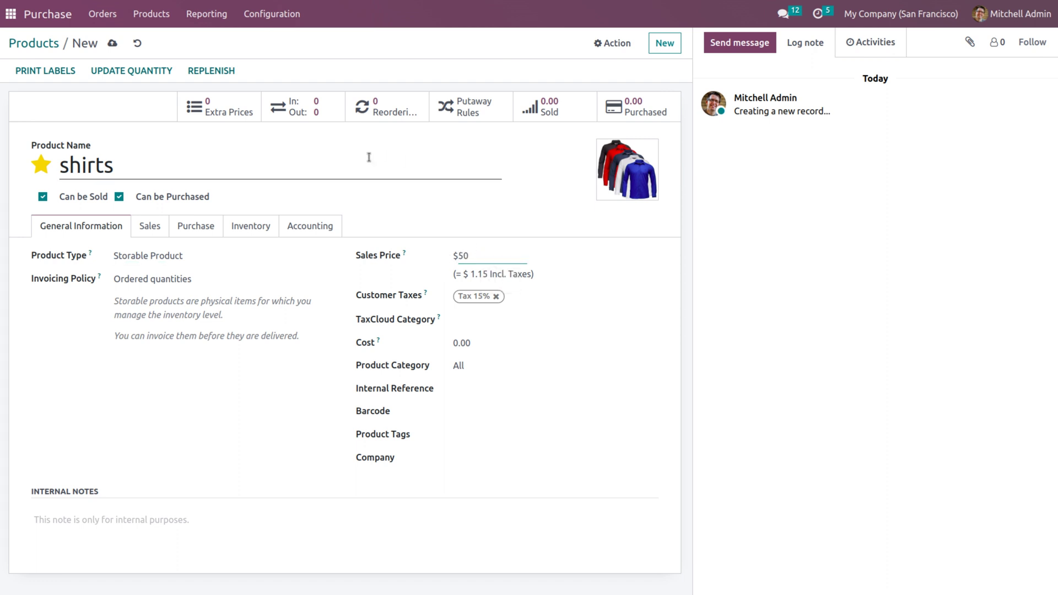
left_click(368, 158)
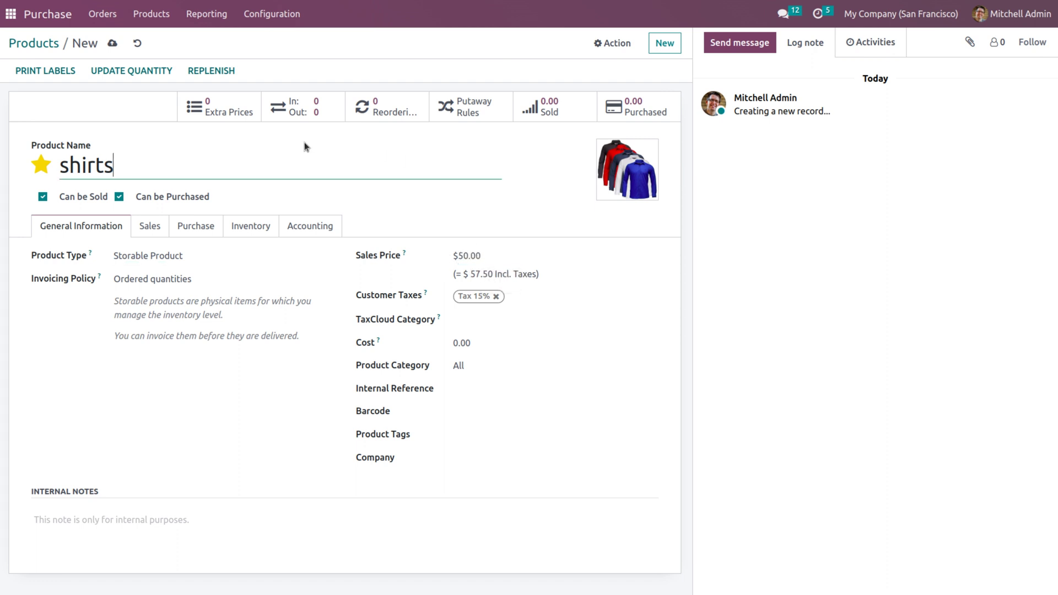
left_click(112, 43)
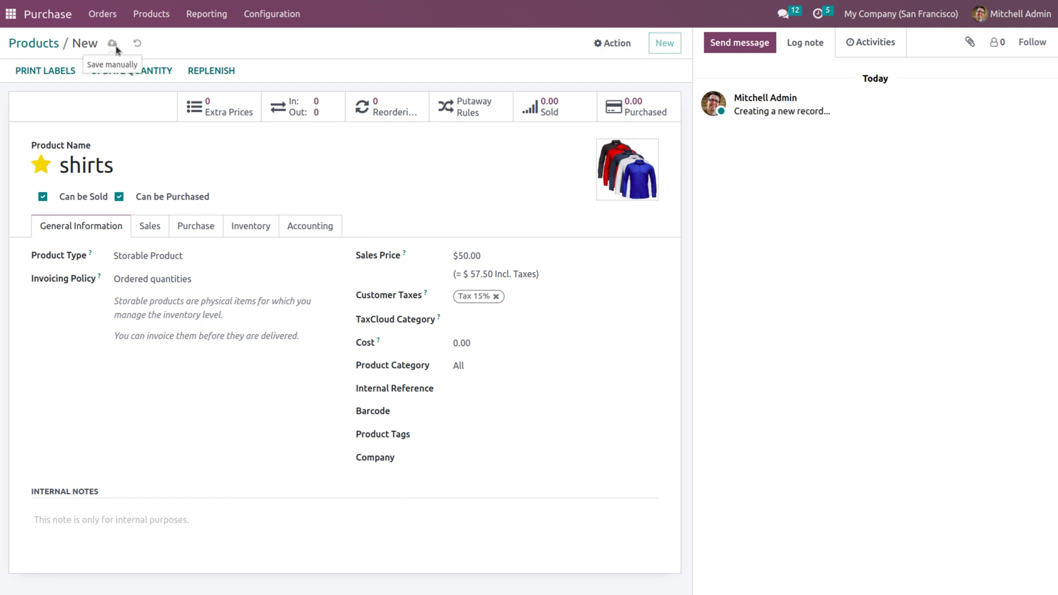
- Enable product Variants in the Purchase settings and save the settings
left_click(280, 15)
left_click(279, 44)
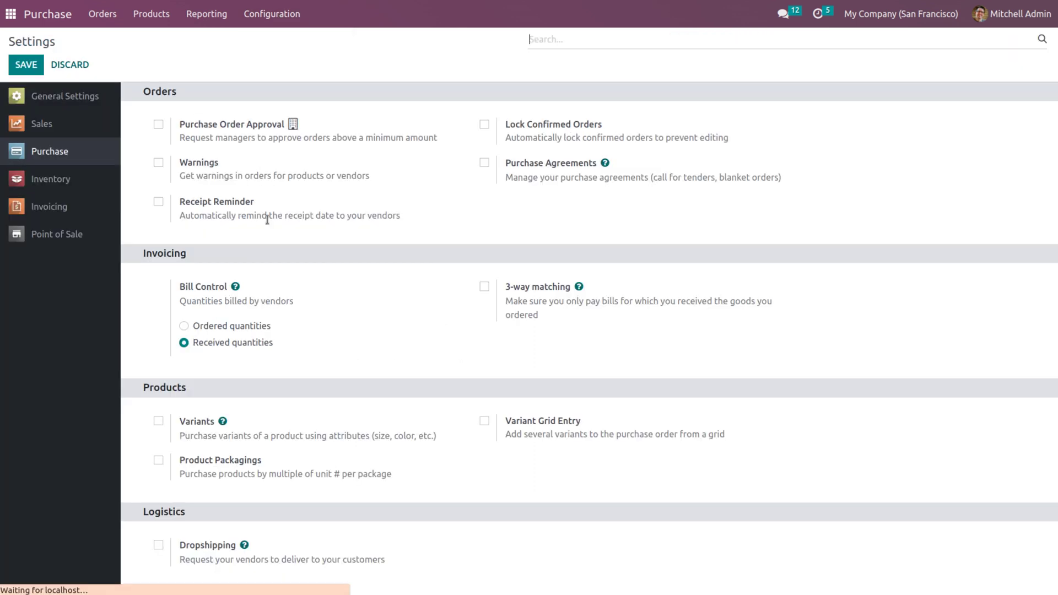
left_click(158, 422)
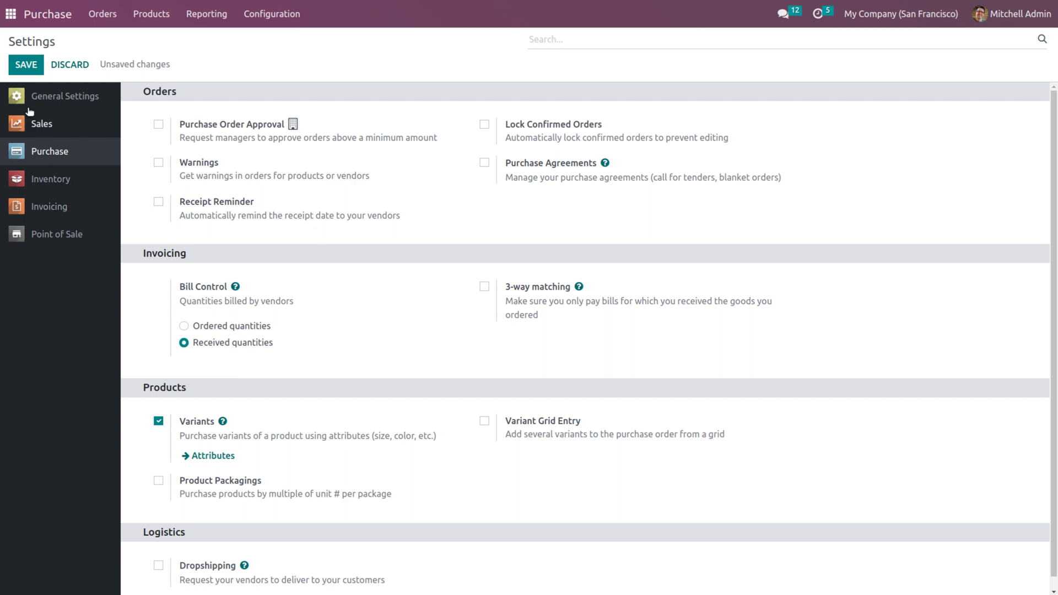
left_click(24, 66)
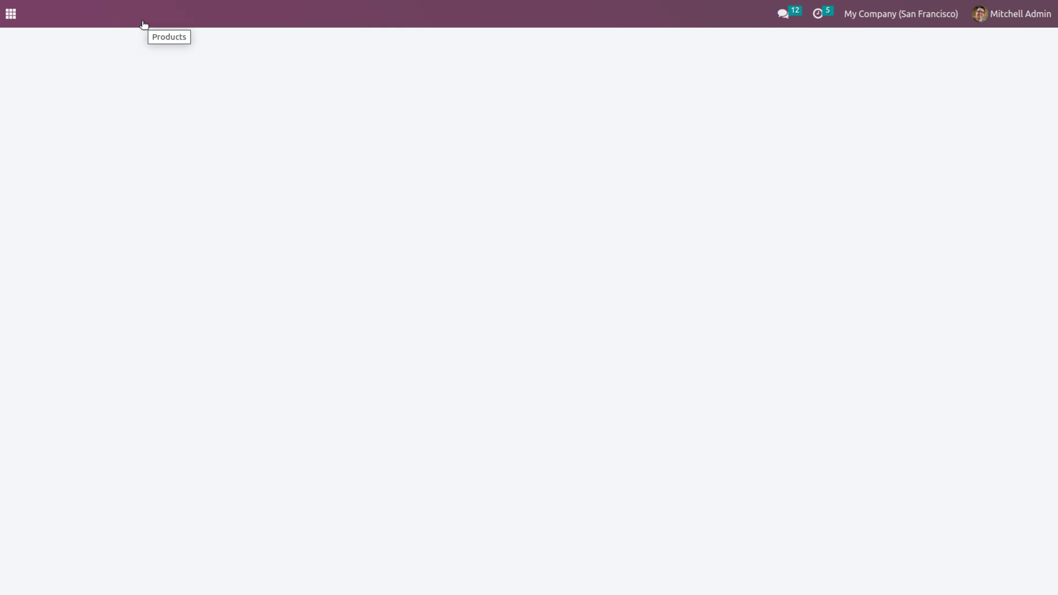
left_click(143, 23)
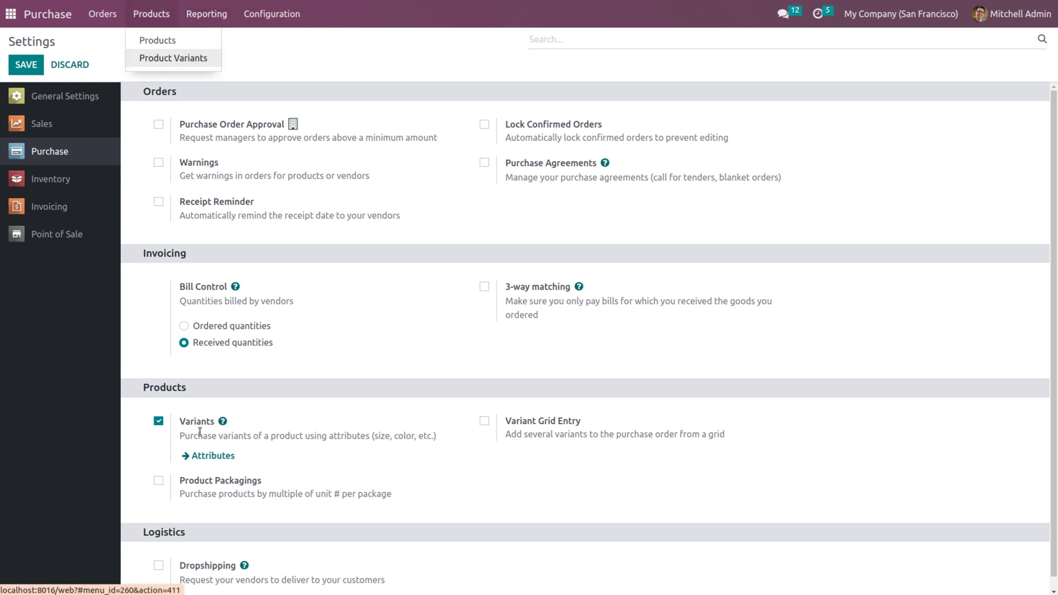
- Create a new product attribute named shirts color from the Variants setting
left_click(207, 457)
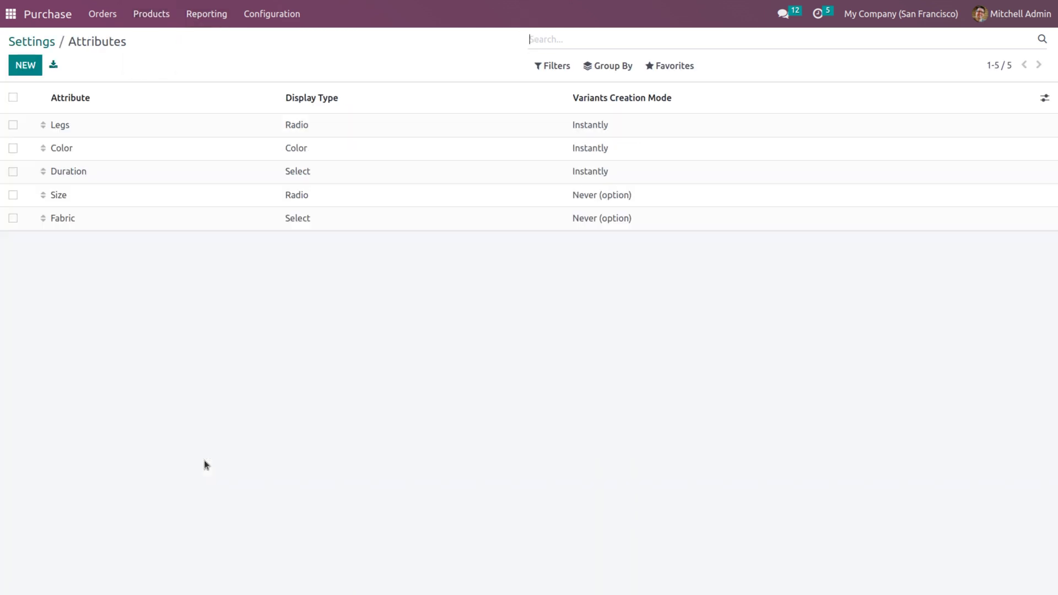
left_click(23, 64)
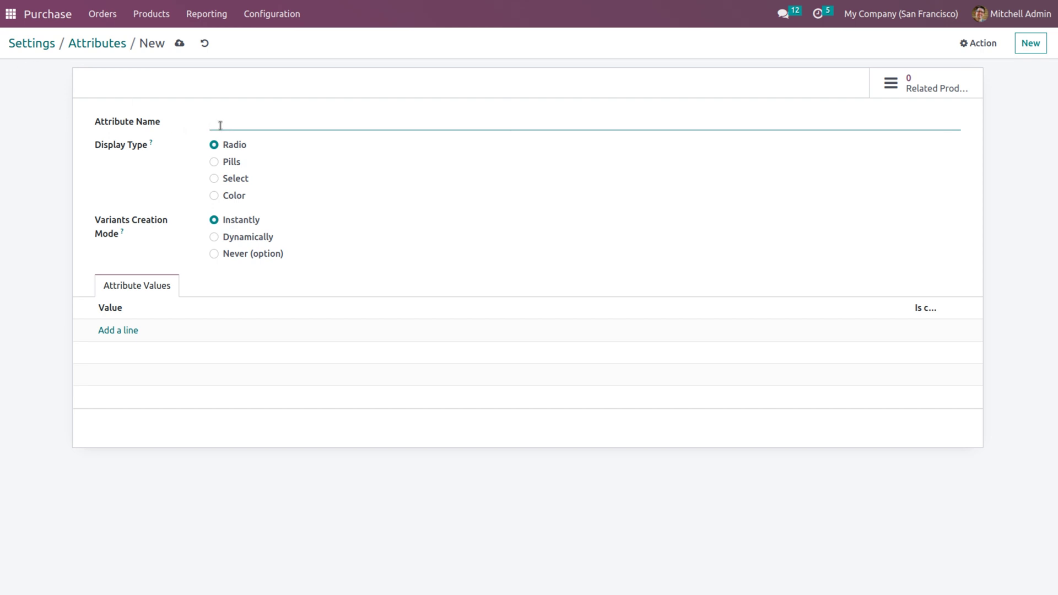
type("shirt scolor")
- Add the values red and blue to the shirts color attribute and save it
left_click(114, 333)
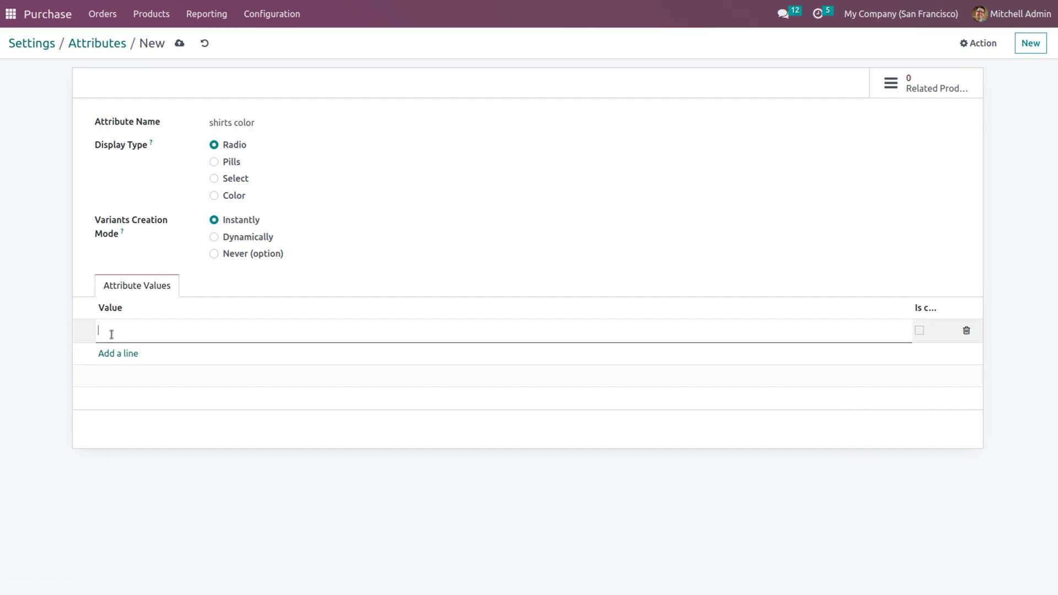
type("s")
key("BackSpace")
type("red")
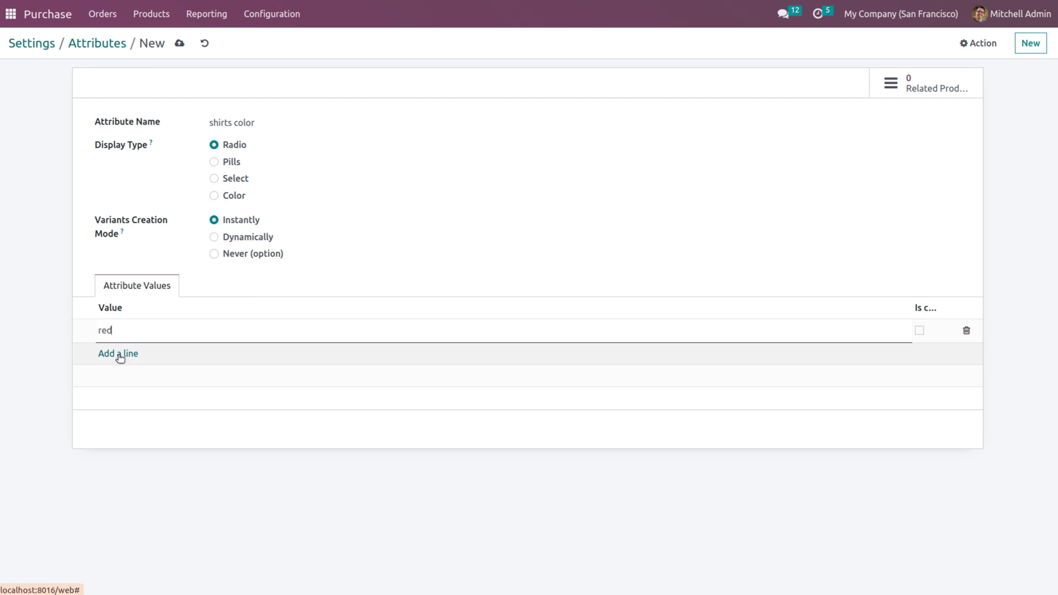
left_click(119, 354)
type("blu")
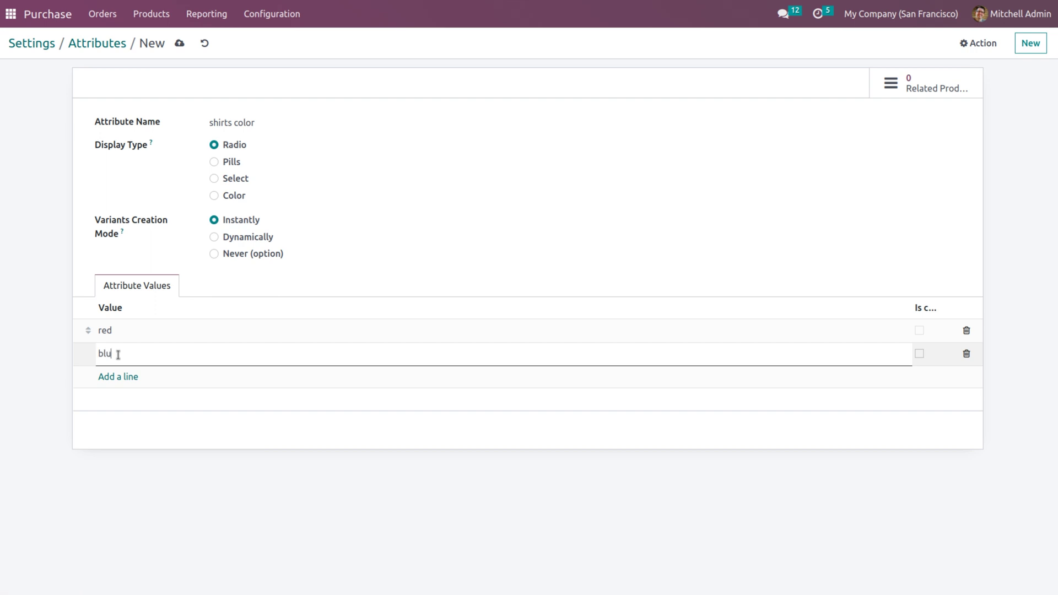
type("e")
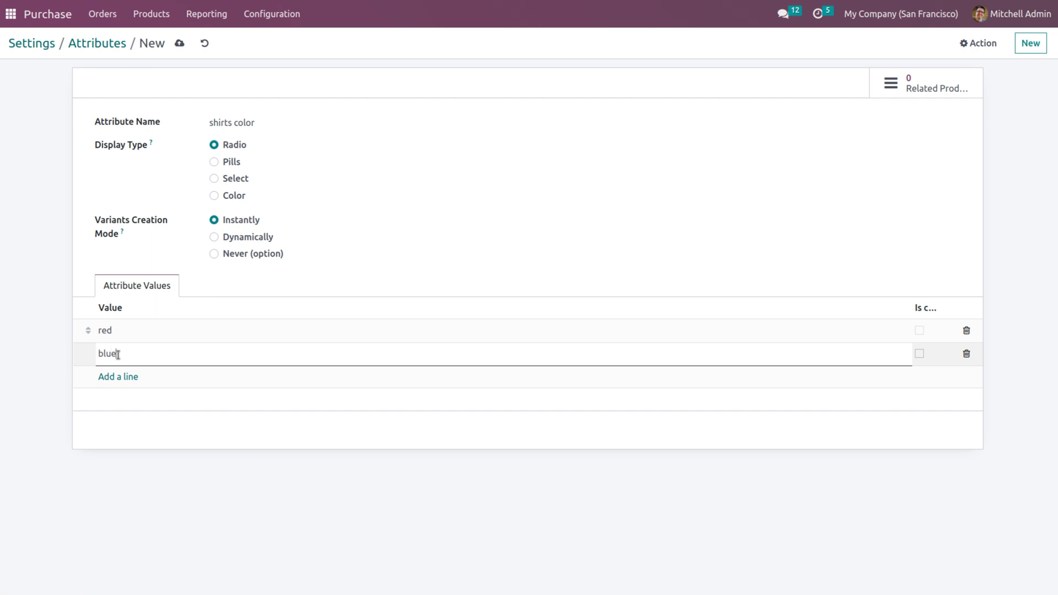
left_click(179, 44)
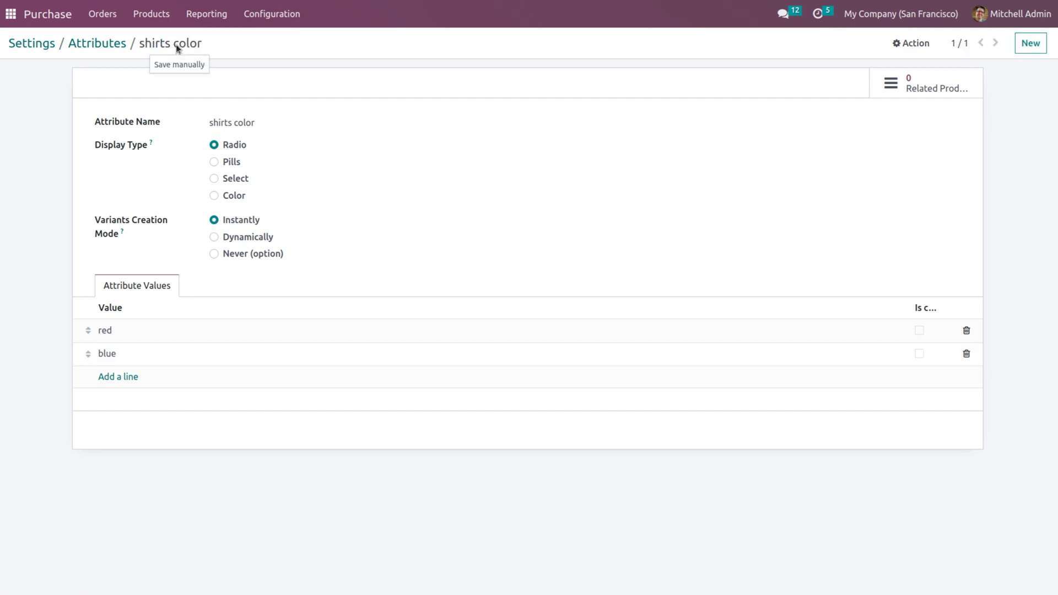
- Open the shirts product and add the shirts color attribute to its attributes and variants
left_click(141, 17)
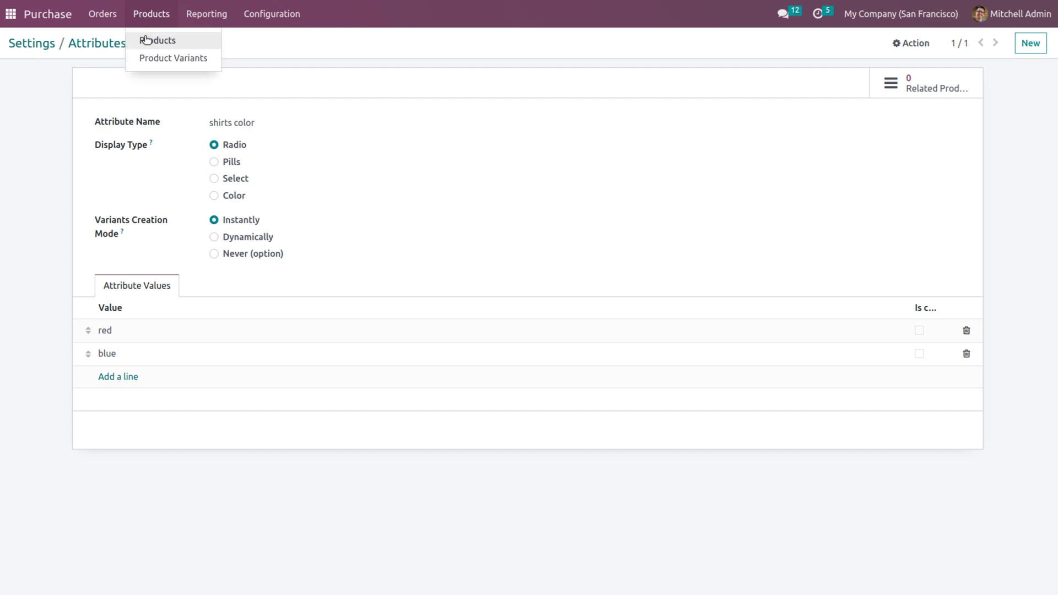
left_click(144, 40)
left_click(85, 116)
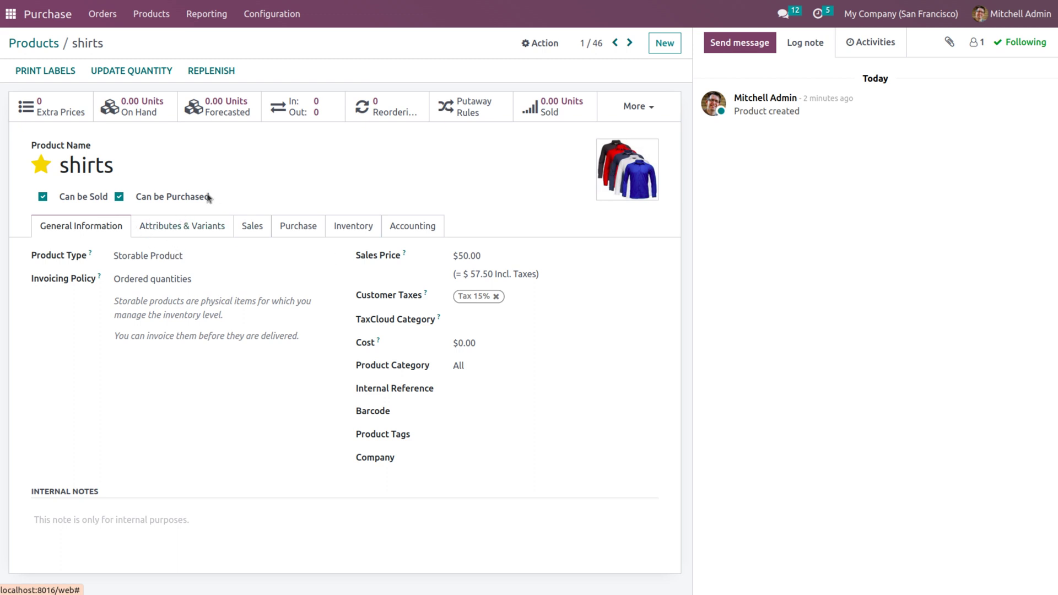
left_click(188, 225)
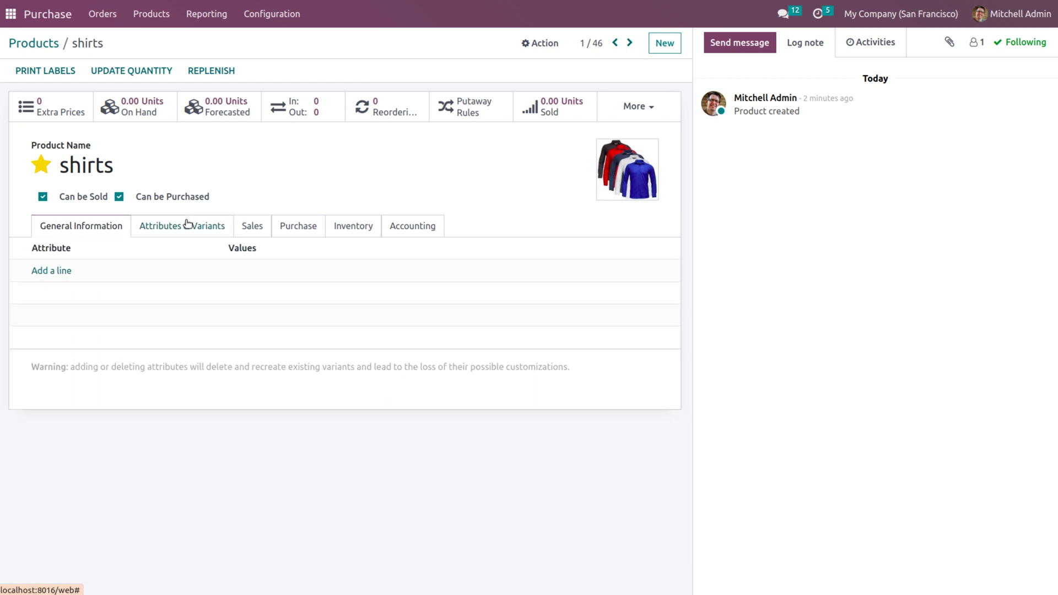
left_click(38, 272)
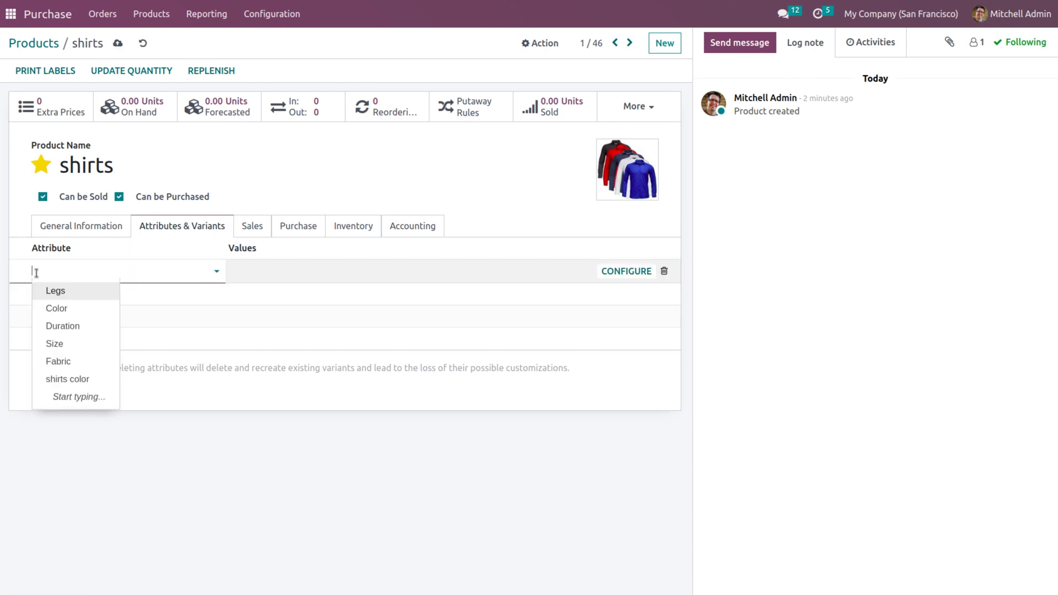
left_click(77, 379)
- Assign the values red and blue to the product's shirts color attribute and save the product
left_click(245, 266)
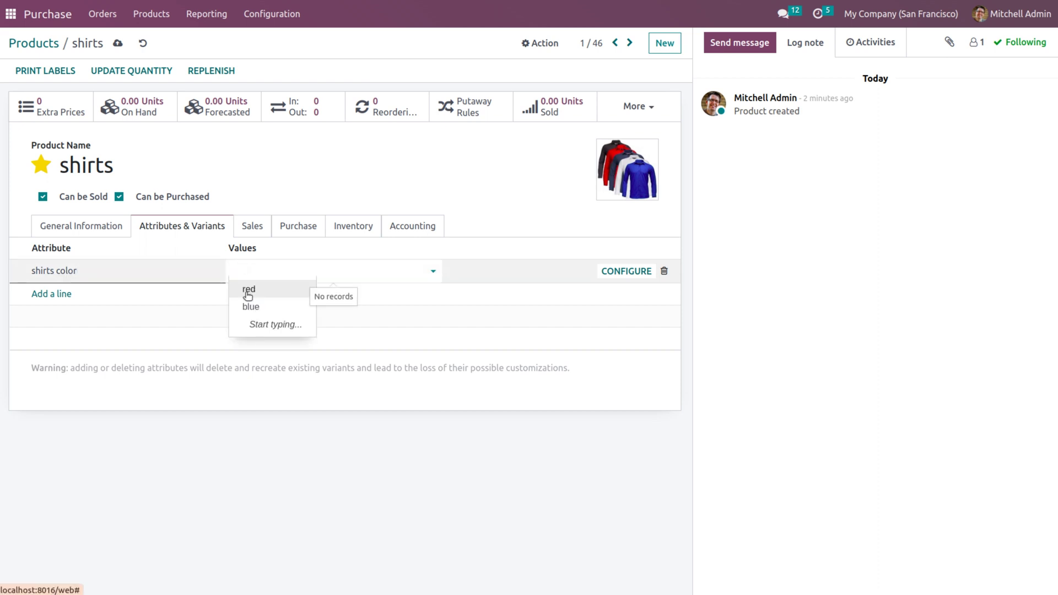
left_click(248, 292)
left_click(288, 272)
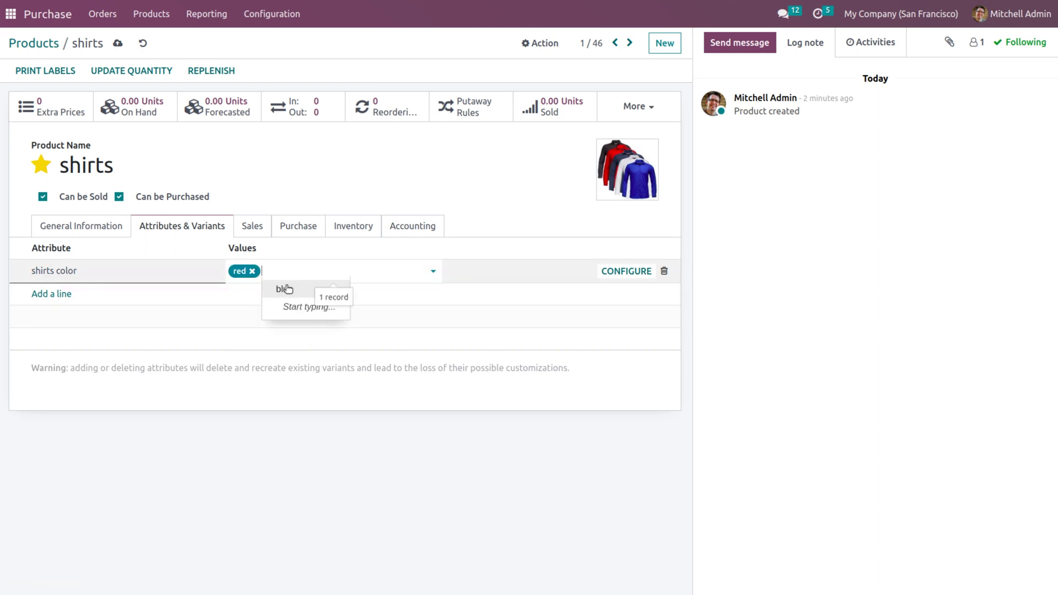
left_click(286, 289)
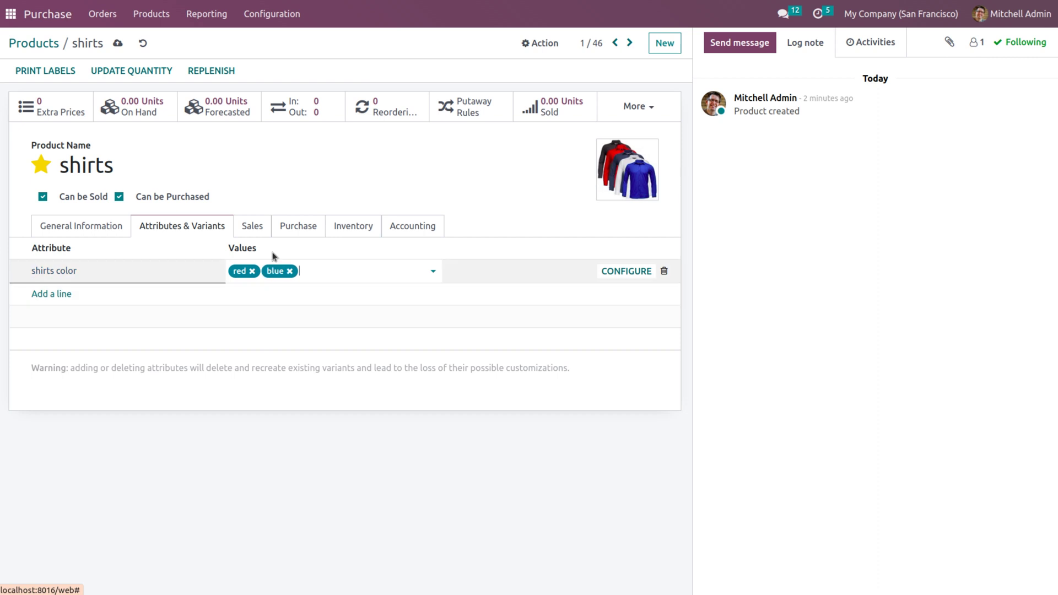
left_click(118, 44)
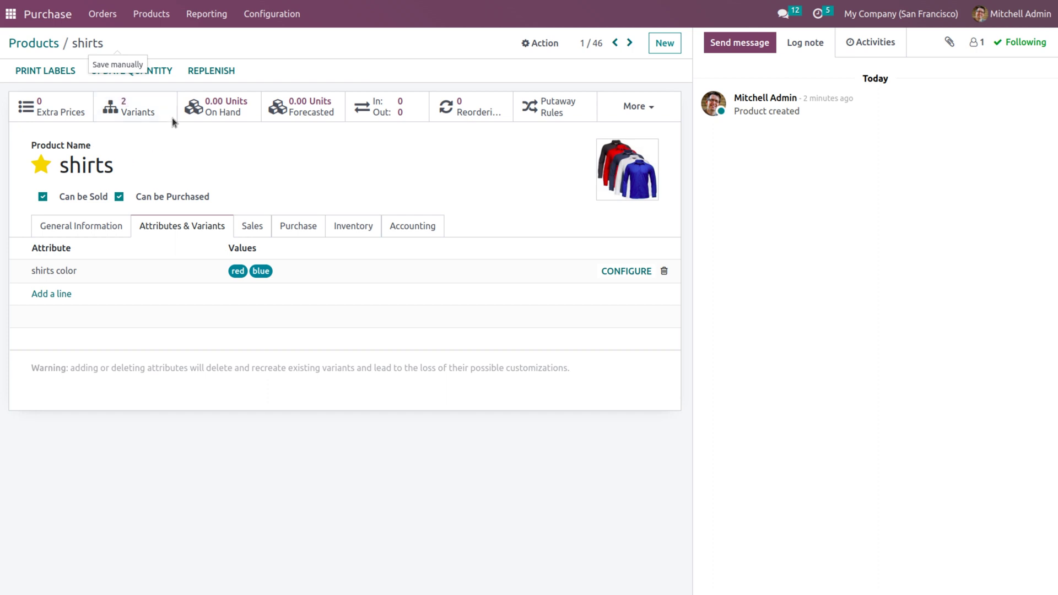
- Switch to the Sales application and create a new quotation for the customer Deco Addict
left_click(11, 19)
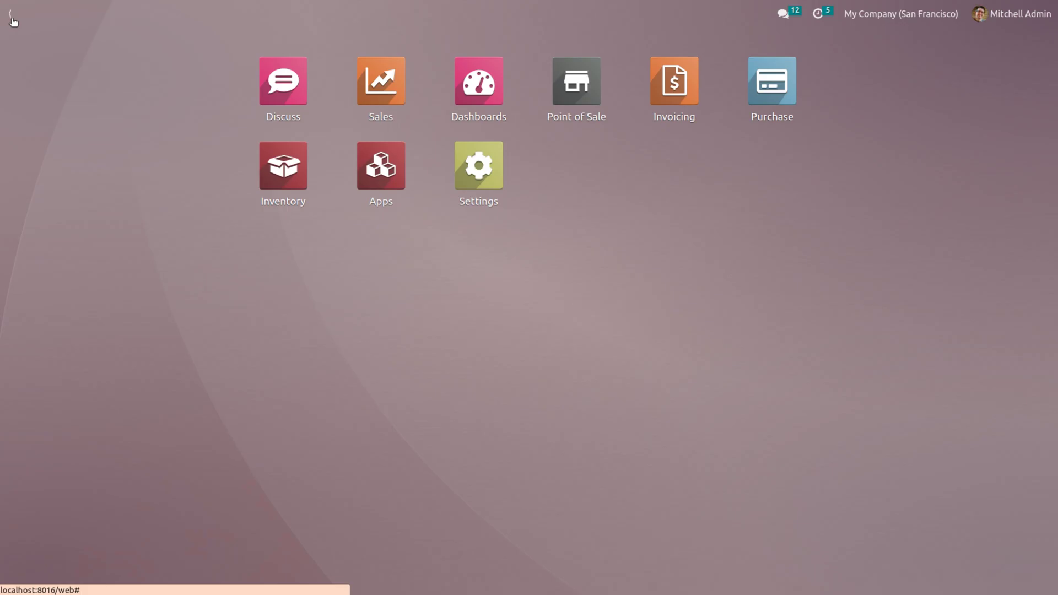
type("sa")
key("Return")
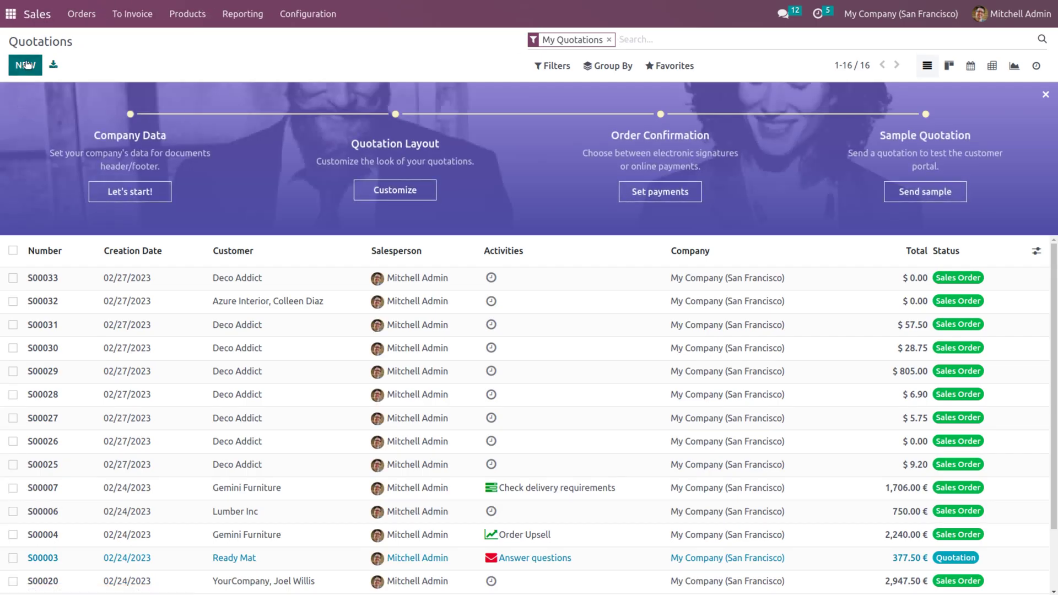
left_click(26, 64)
left_click(167, 185)
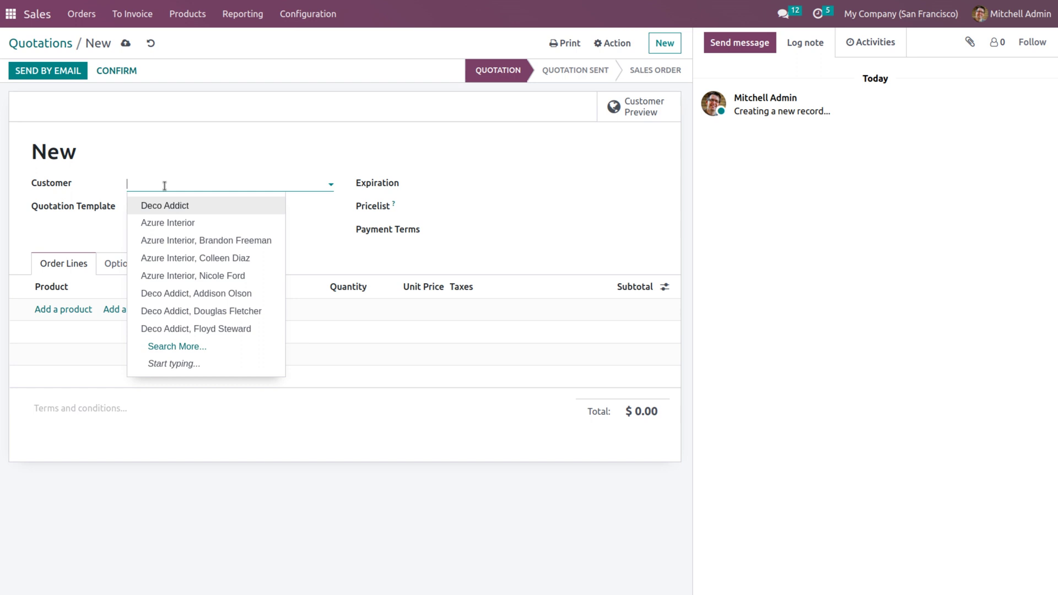
left_click(151, 212)
- Bring up the color variant choices for shirts in an order line, close them unconfirmed and discard the quotation
left_click(65, 326)
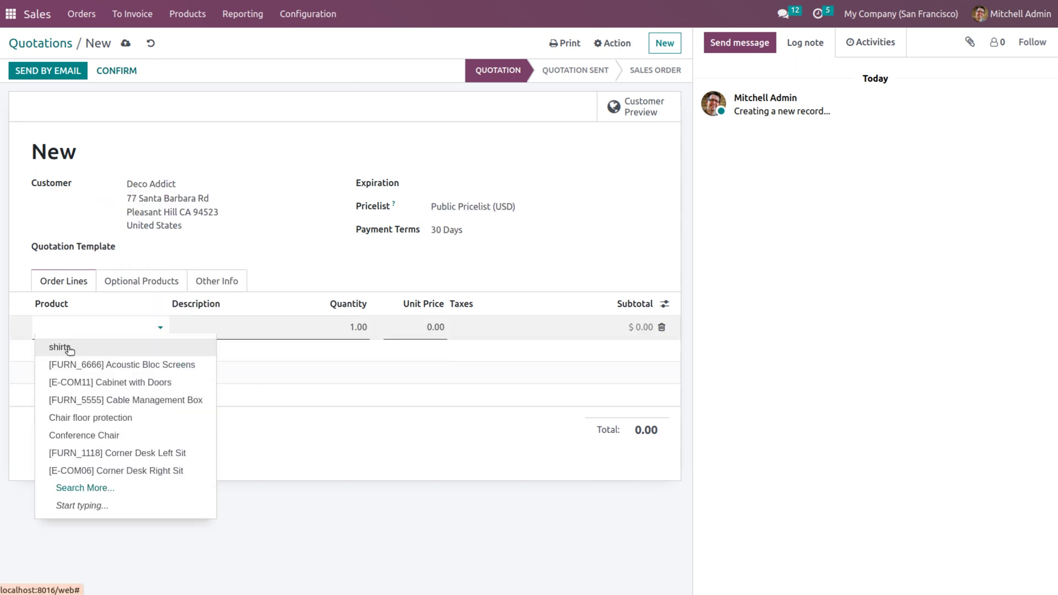
left_click(61, 348)
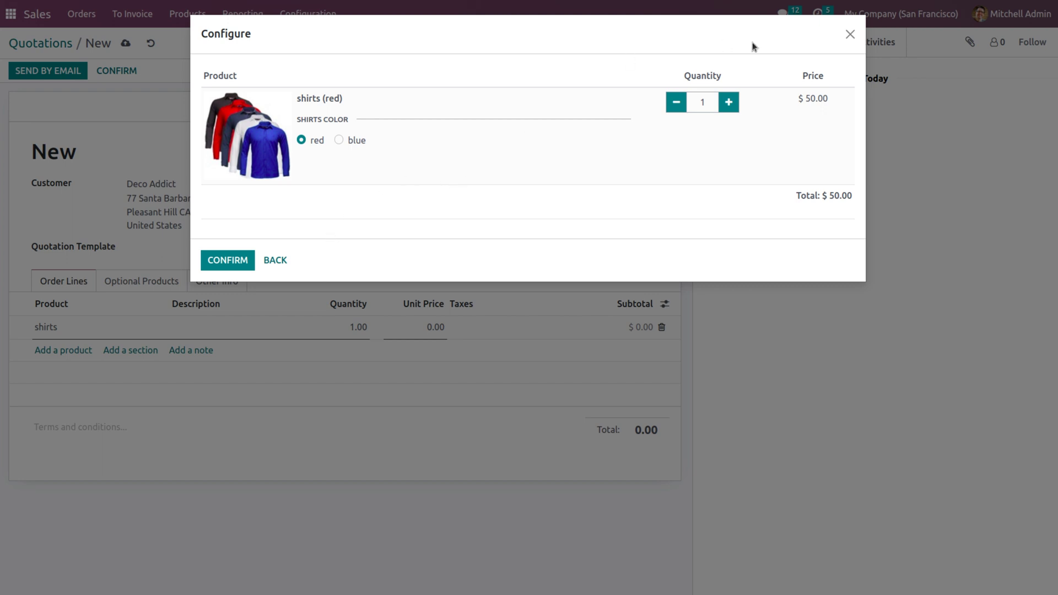
left_click(847, 33)
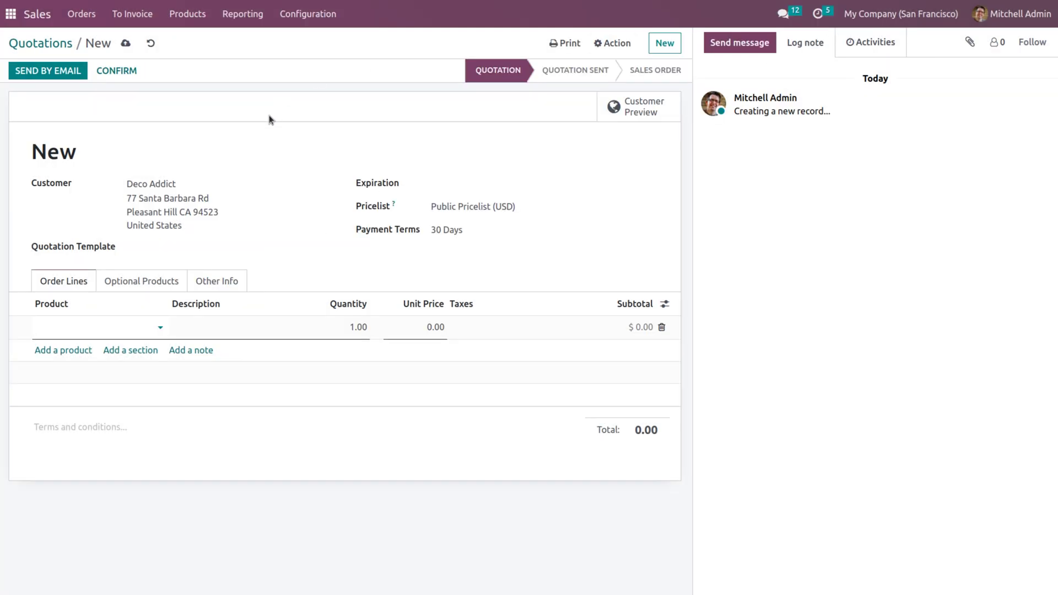
left_click(5, 22)
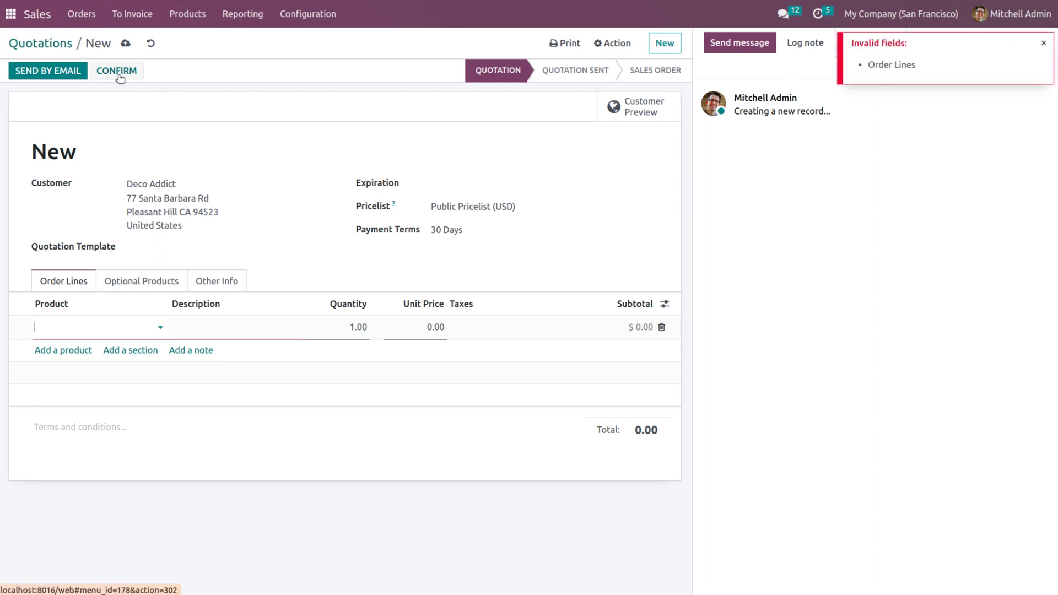
left_click(150, 43)
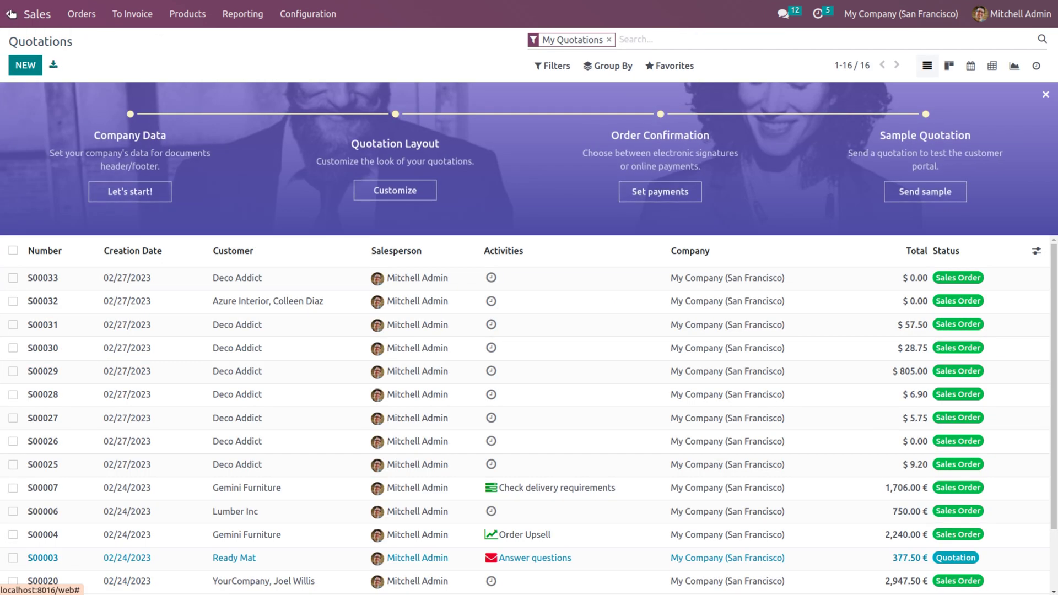
- Switch to the Purchase application and open the product attributes list from its settings
left_click(11, 13)
type("pu")
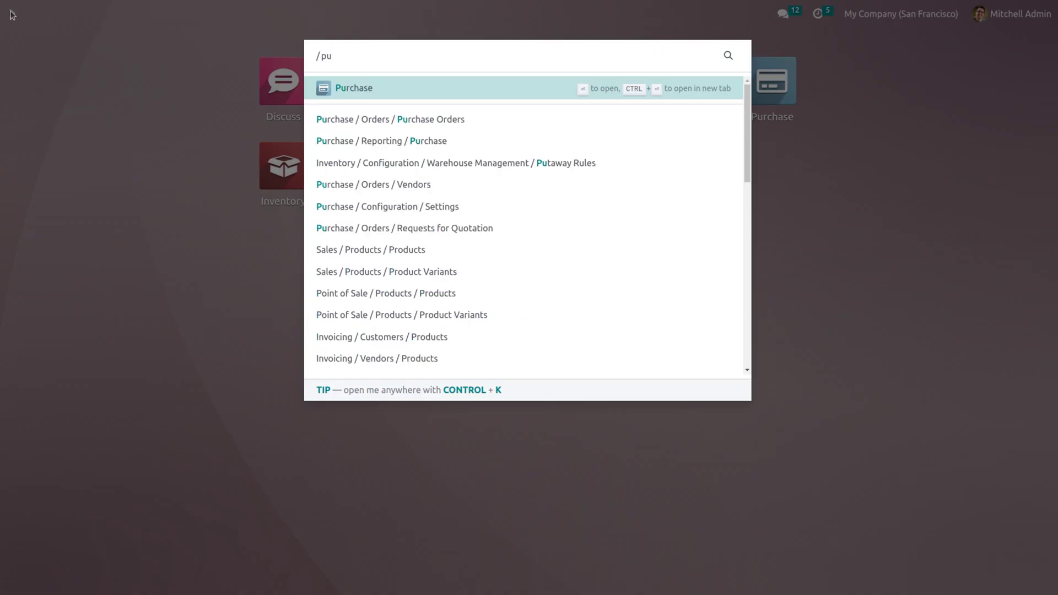
key("Return")
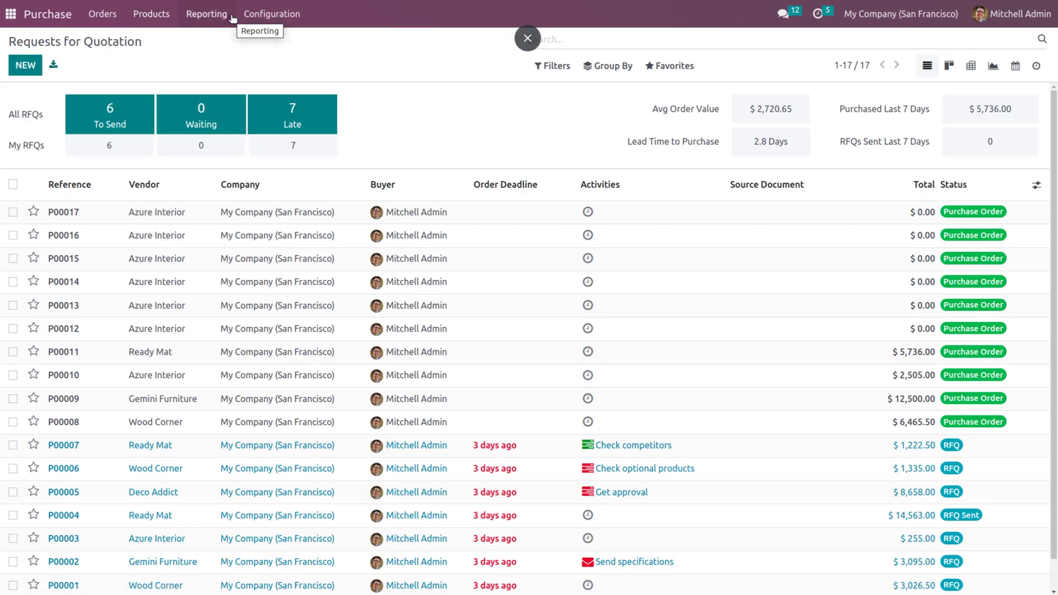
left_click(268, 15)
left_click(276, 45)
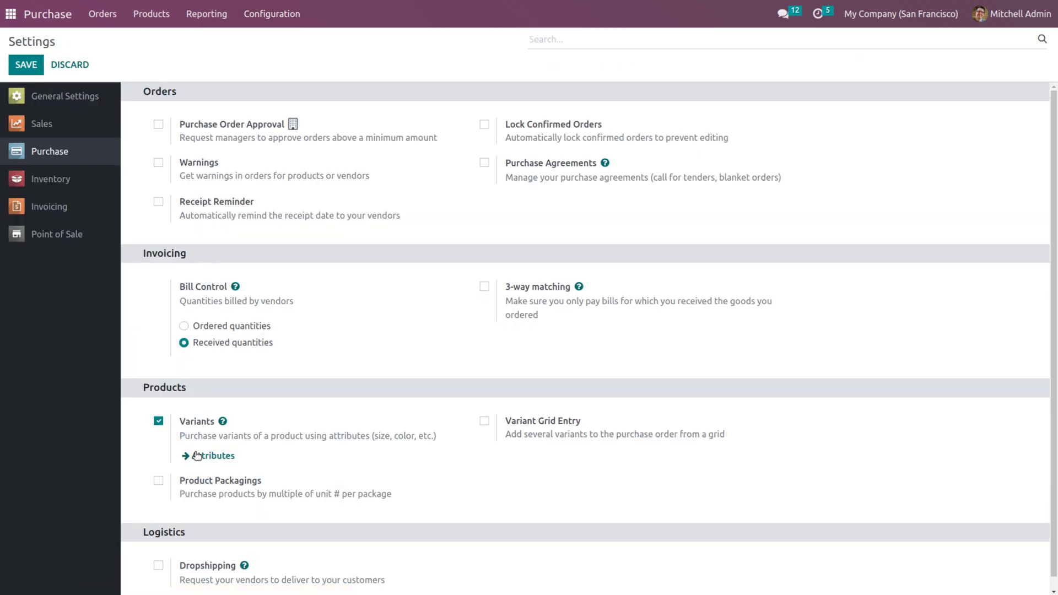
left_click(194, 453)
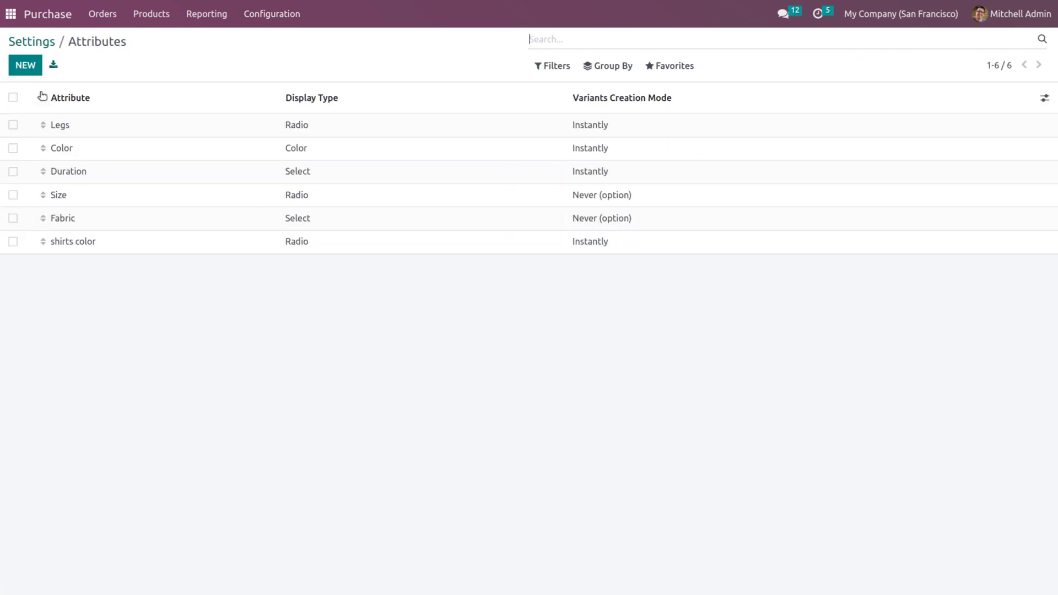
- Create an attribute named shirts size with display type Pills and variants creation mode Dynamically
left_click(25, 66)
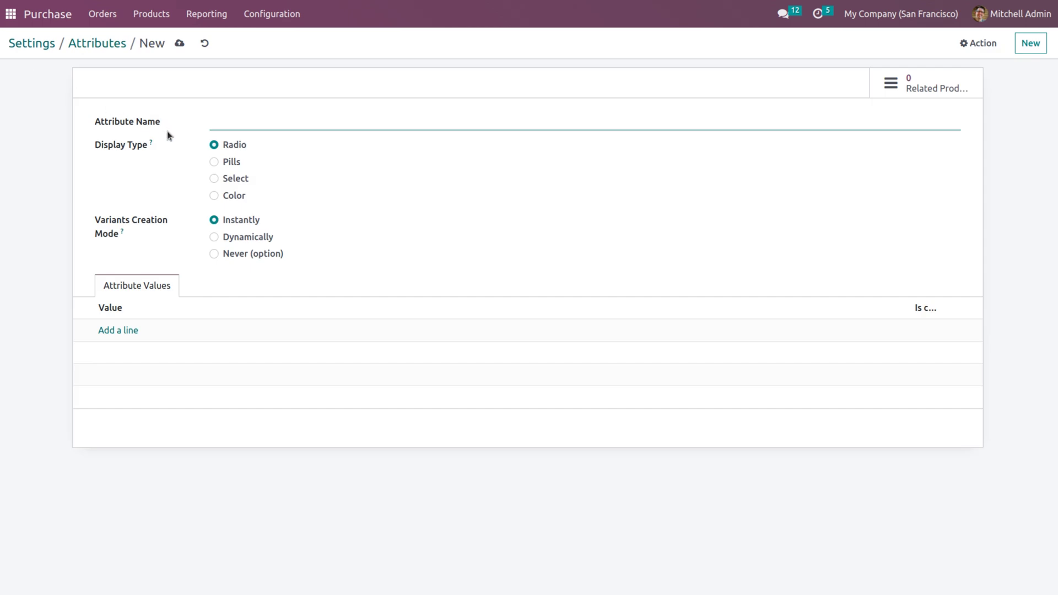
type("shirts size")
left_click(216, 165)
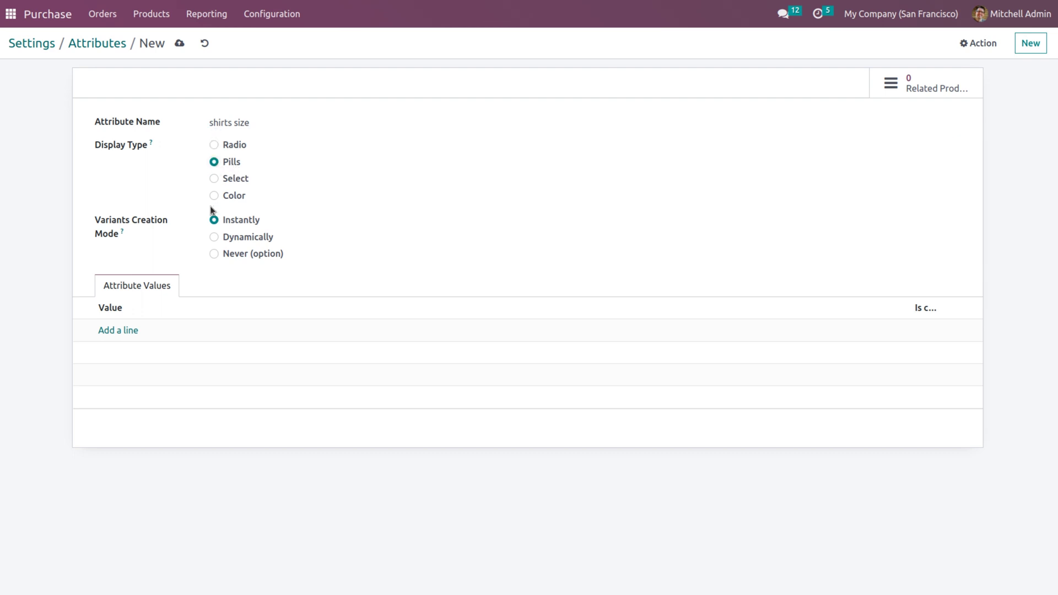
left_click(214, 238)
- Add the values s and l to the shirts size attribute and save it
left_click(114, 330)
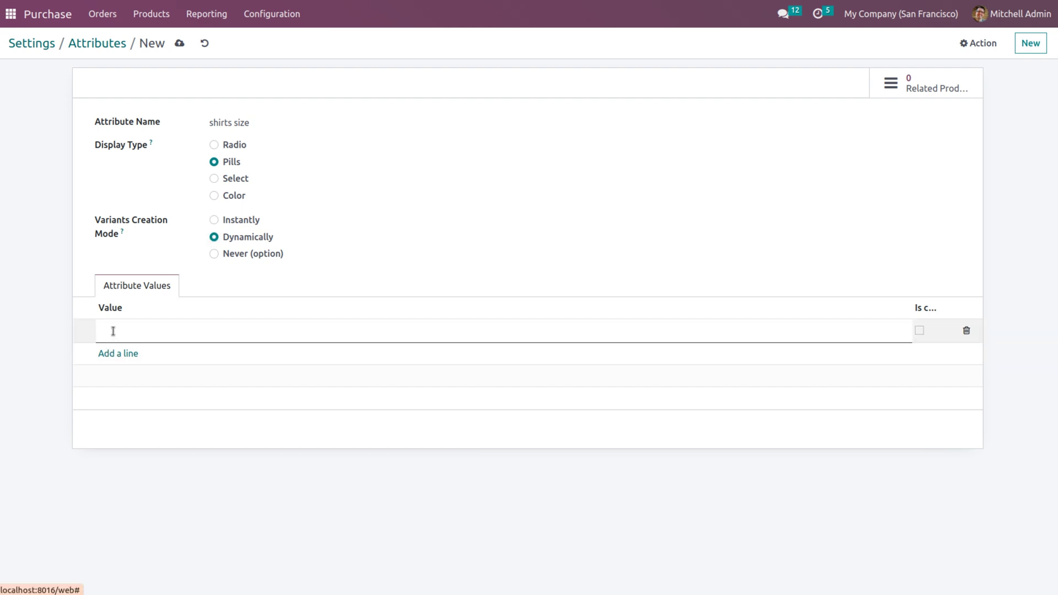
type("s")
left_click(121, 354)
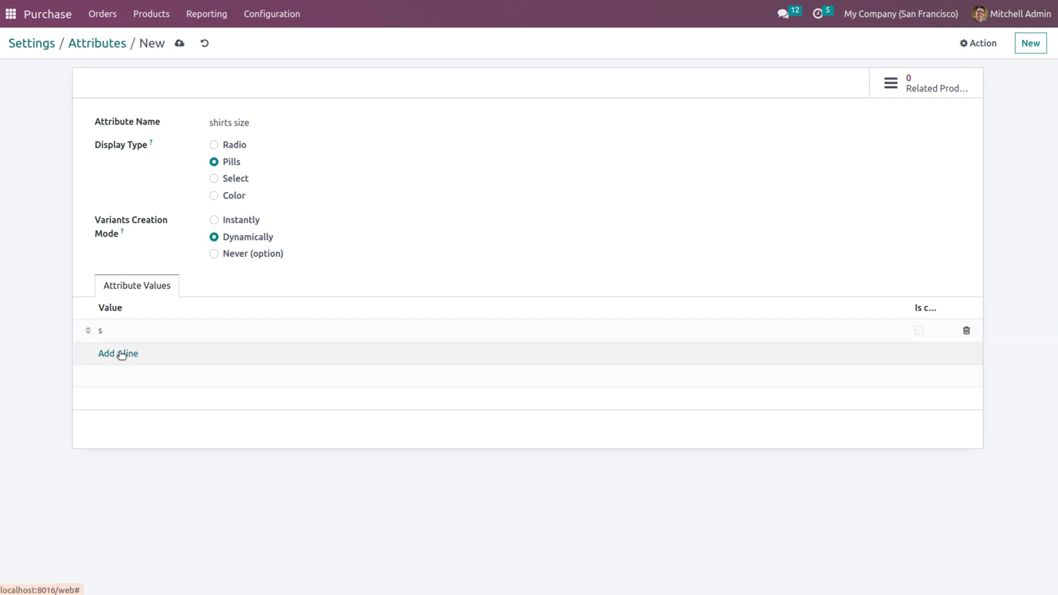
type("l")
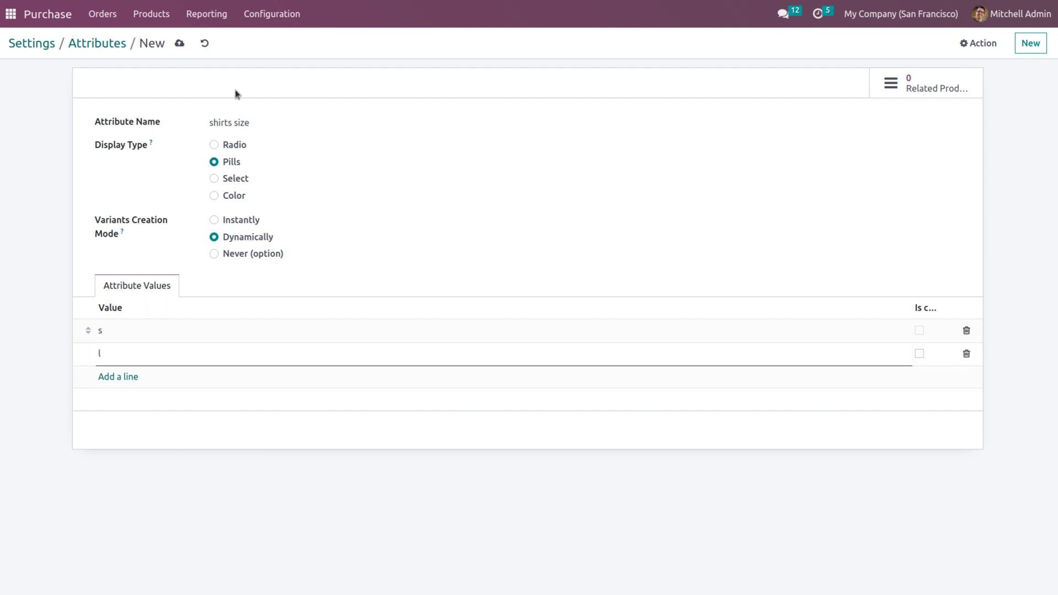
left_click(180, 45)
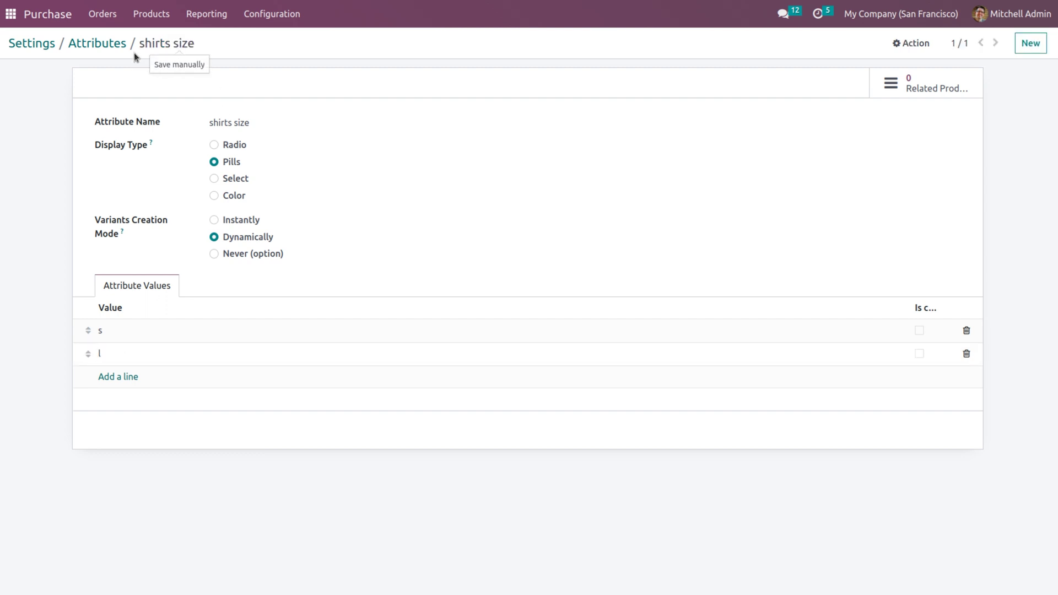
- Open the shirts product and add the shirts size attribute to its attributes and variants
left_click(147, 14)
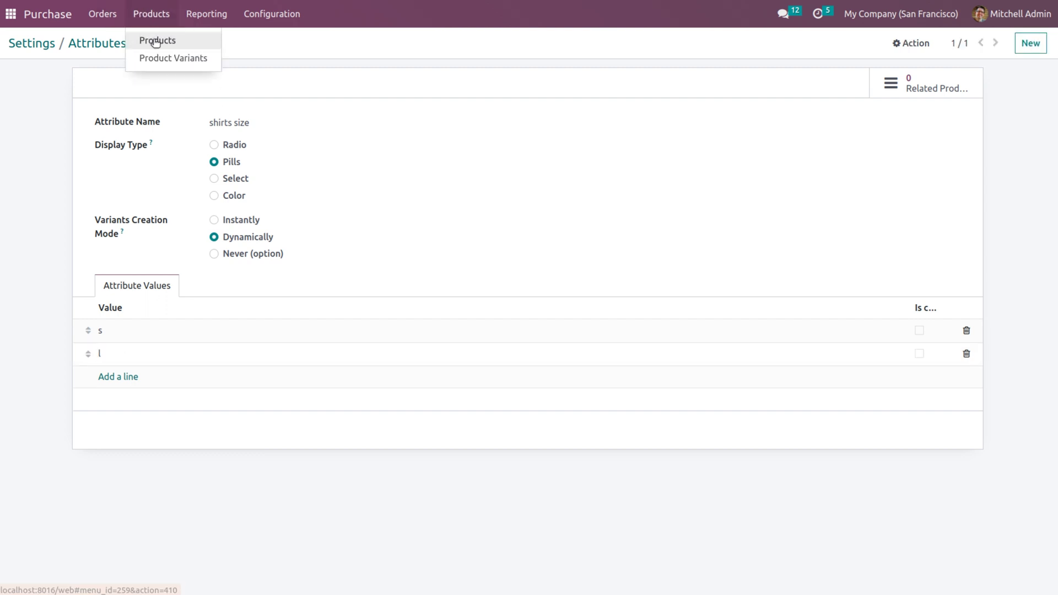
left_click(155, 43)
left_click(111, 125)
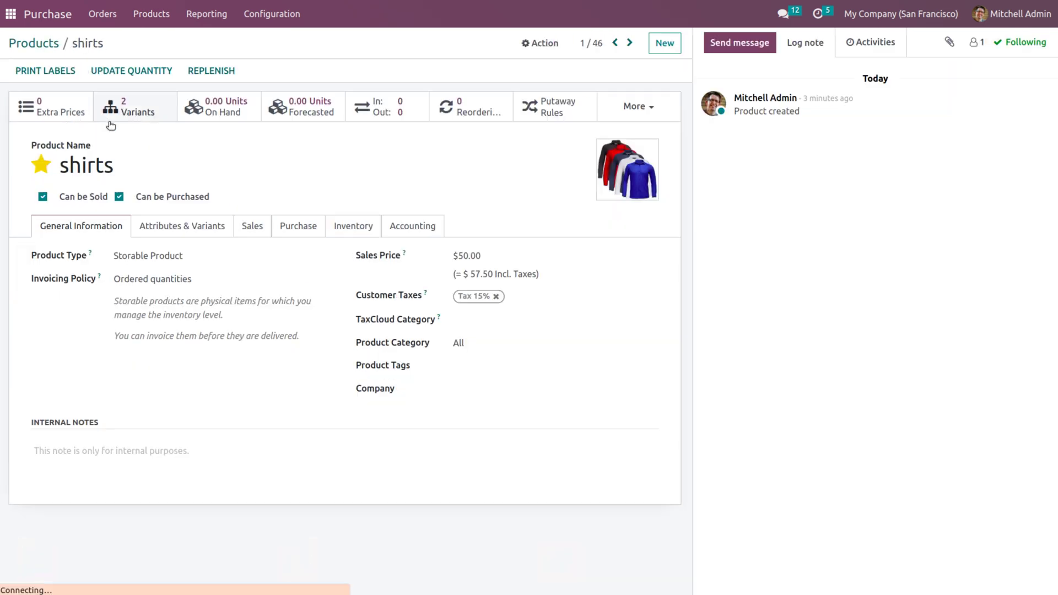
left_click(154, 231)
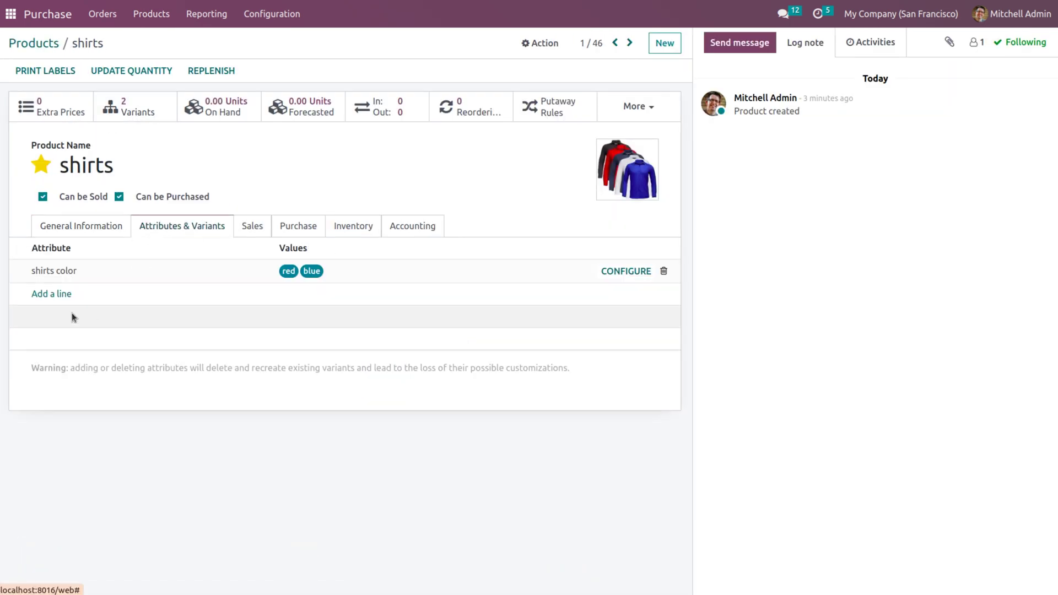
left_click(61, 293)
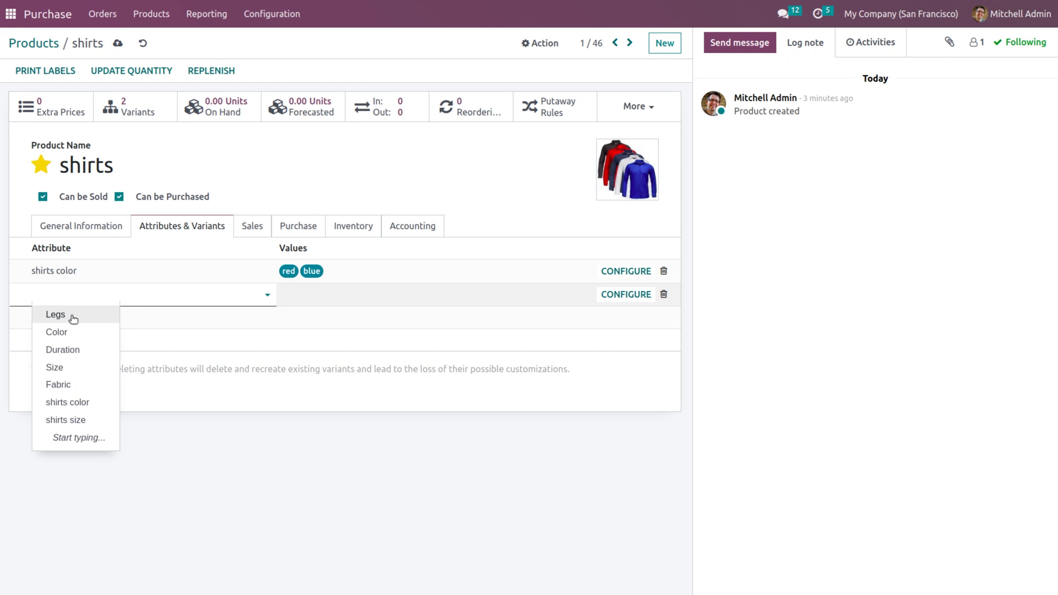
left_click(77, 420)
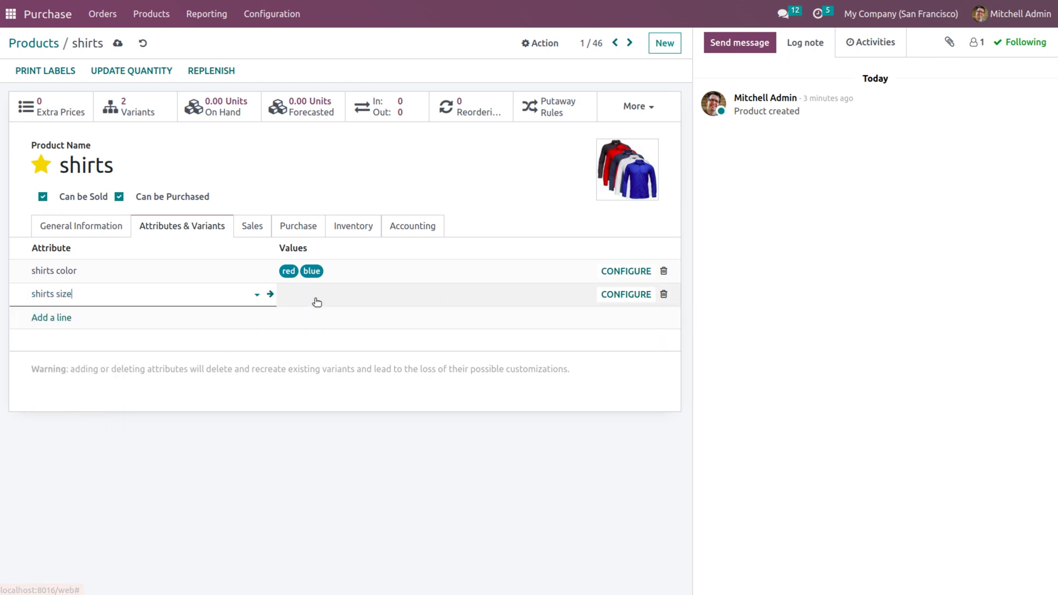
- Assign the values s and l to the product's shirts size attribute and save the product
left_click(316, 301)
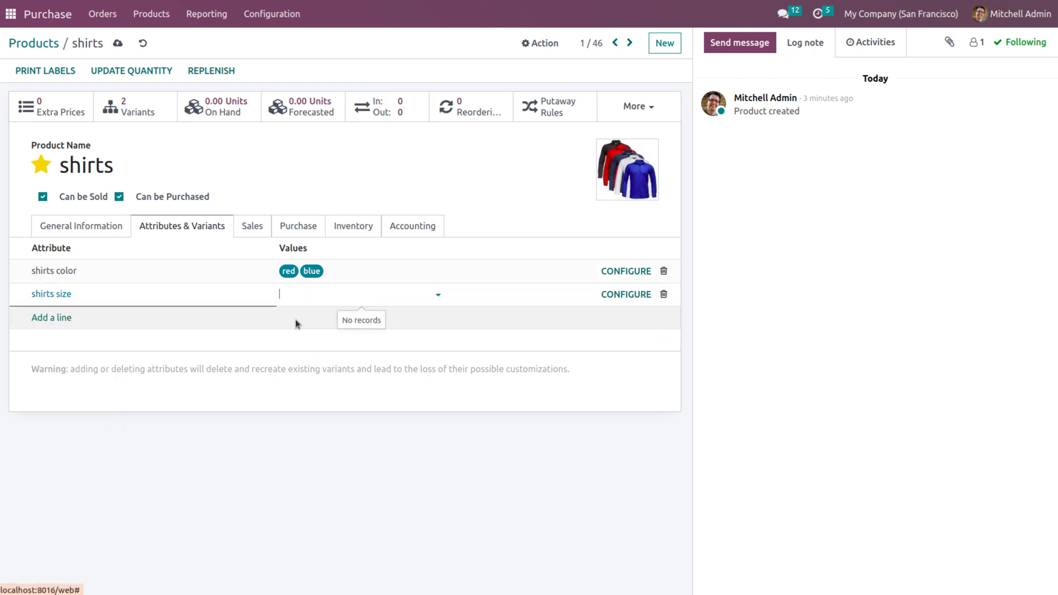
type("s")
key("Return")
left_click(333, 295)
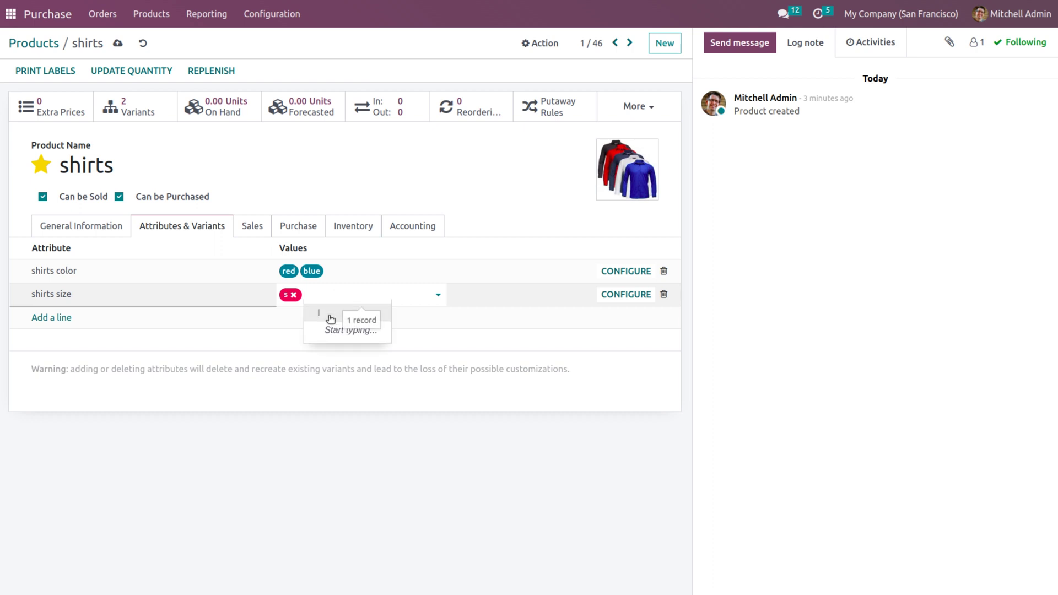
left_click(329, 314)
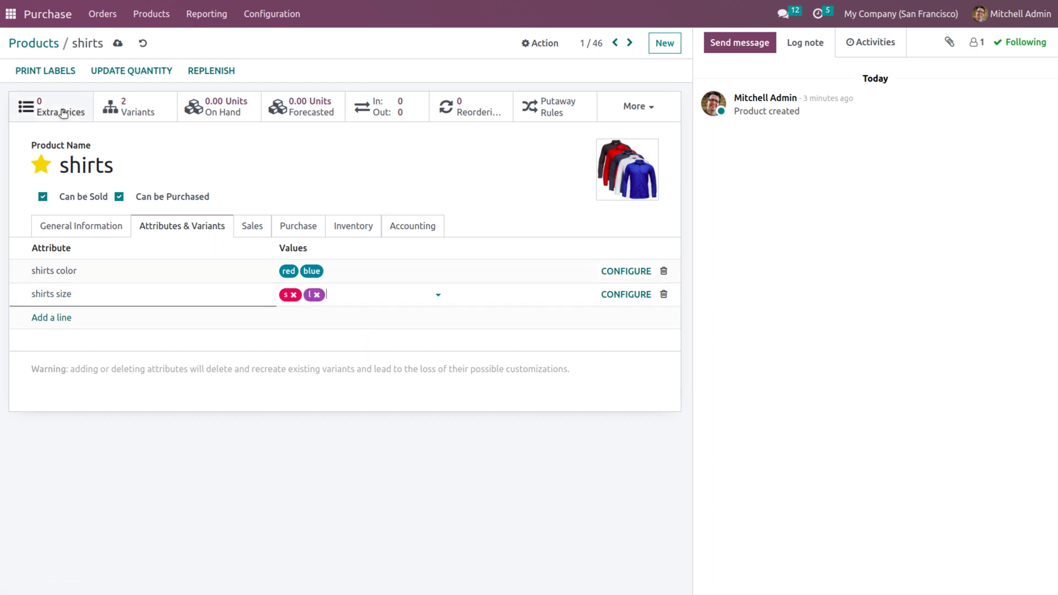
left_click(118, 44)
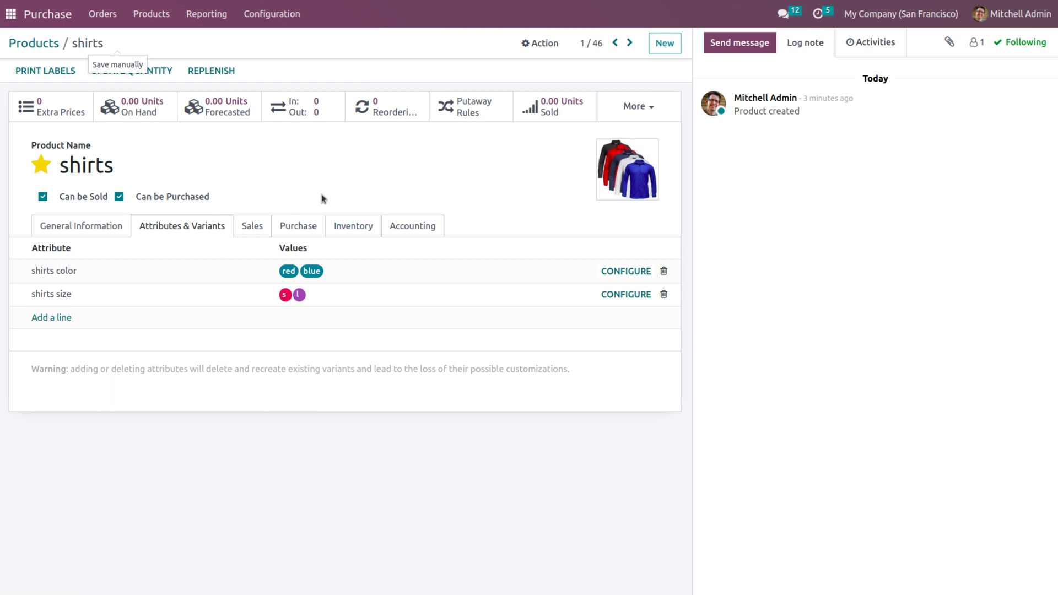
- Switch to the Sales application and start another quotation for the customer Deco Addict
left_click(10, 13)
type("sal")
key("Return")
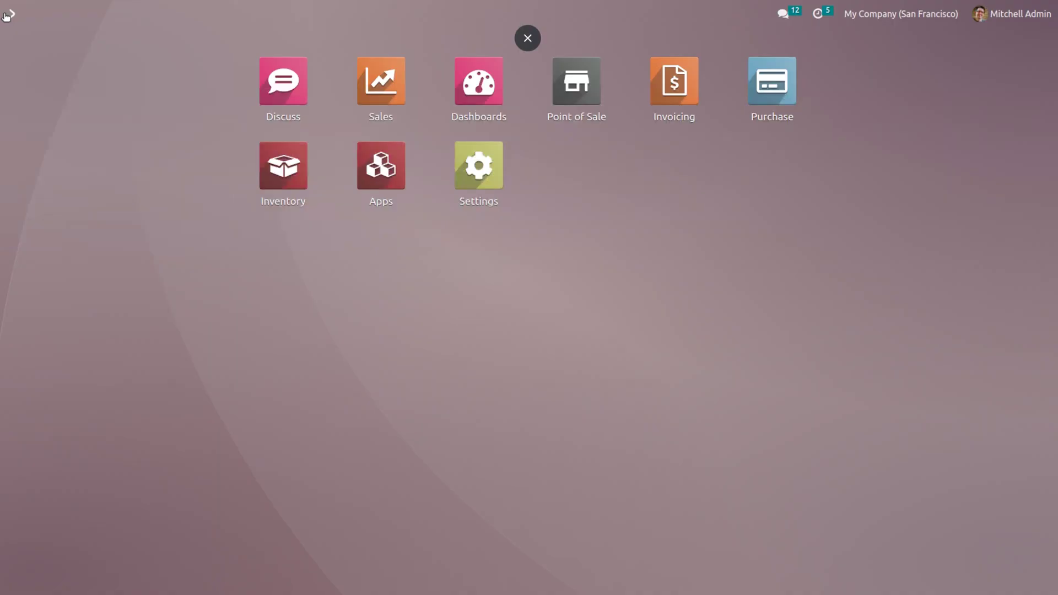
left_click(25, 65)
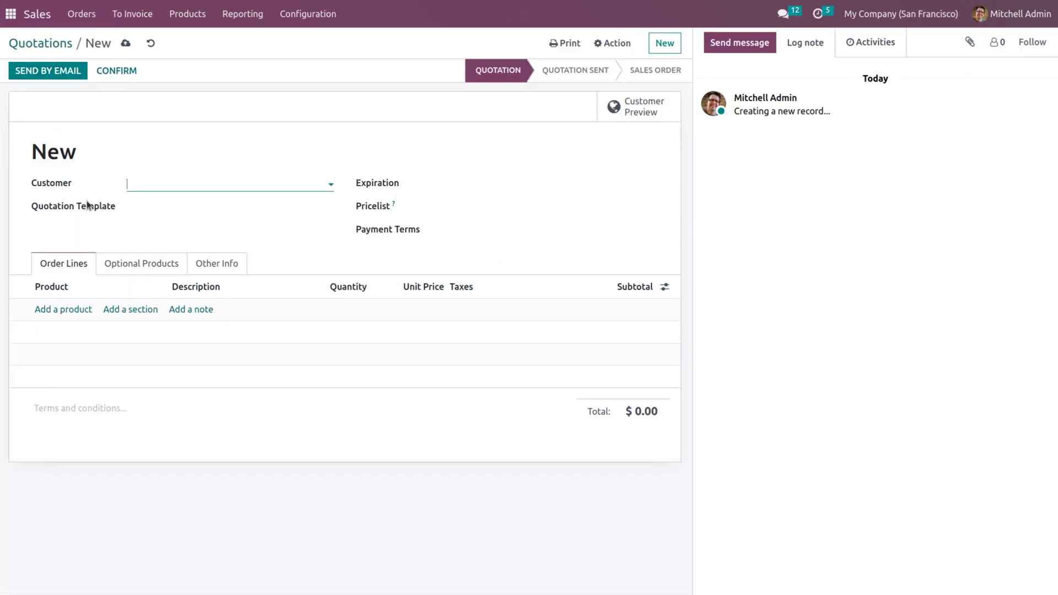
left_click(147, 183)
left_click(160, 206)
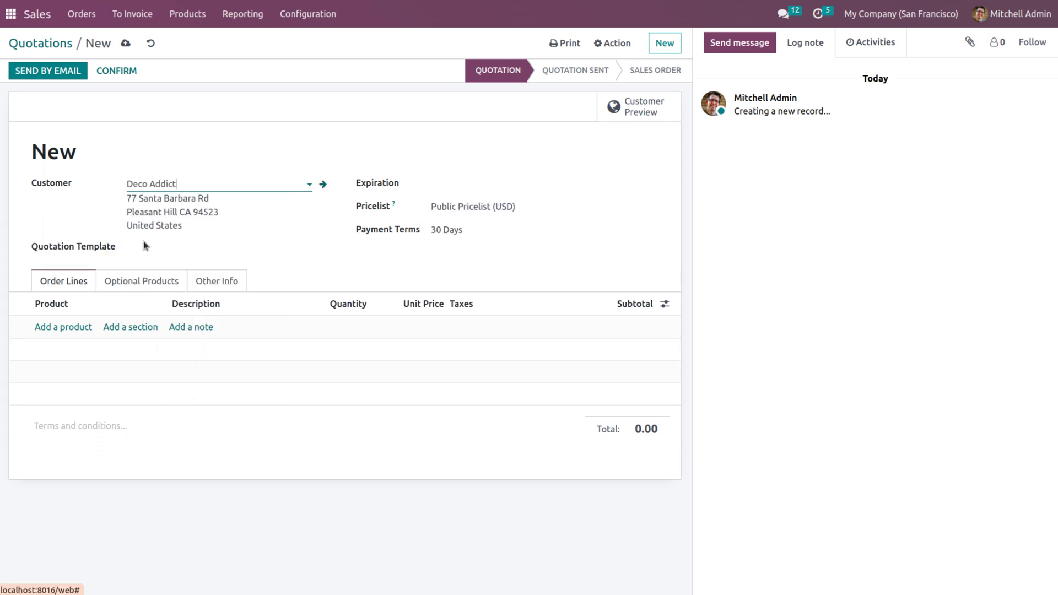
- Try size l and color blue in the variant choices for a shirts order line and discard the quotation unconfirmed
left_click(77, 329)
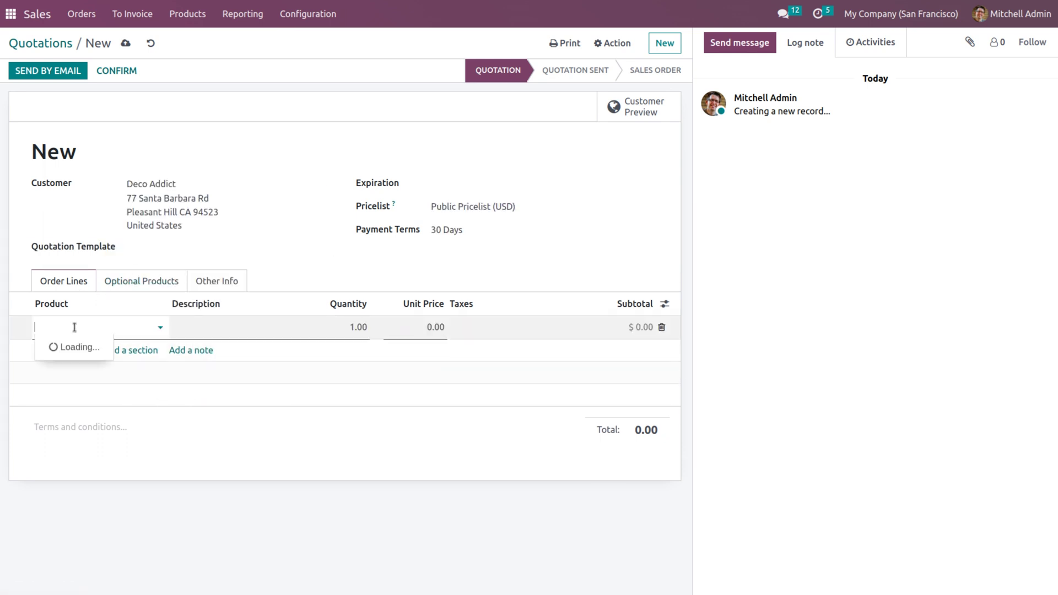
left_click(71, 348)
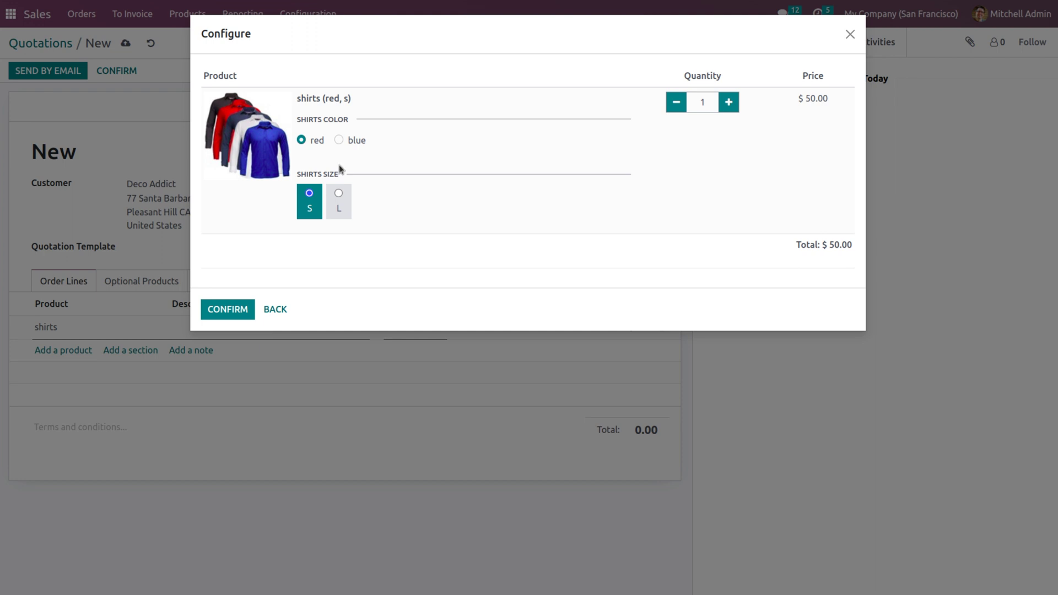
left_click(338, 192)
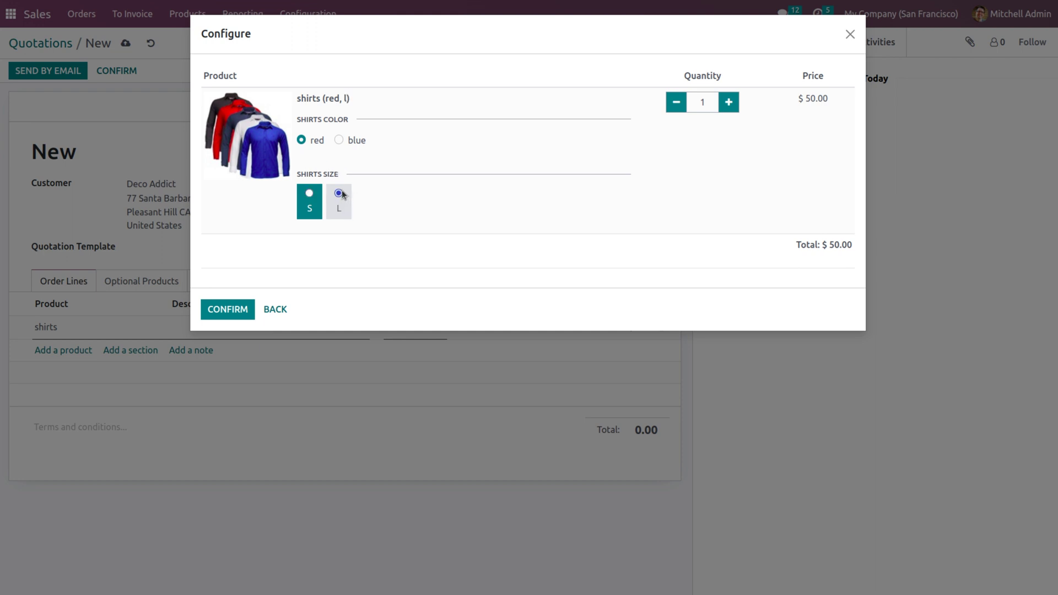
left_click(339, 140)
left_click(849, 34)
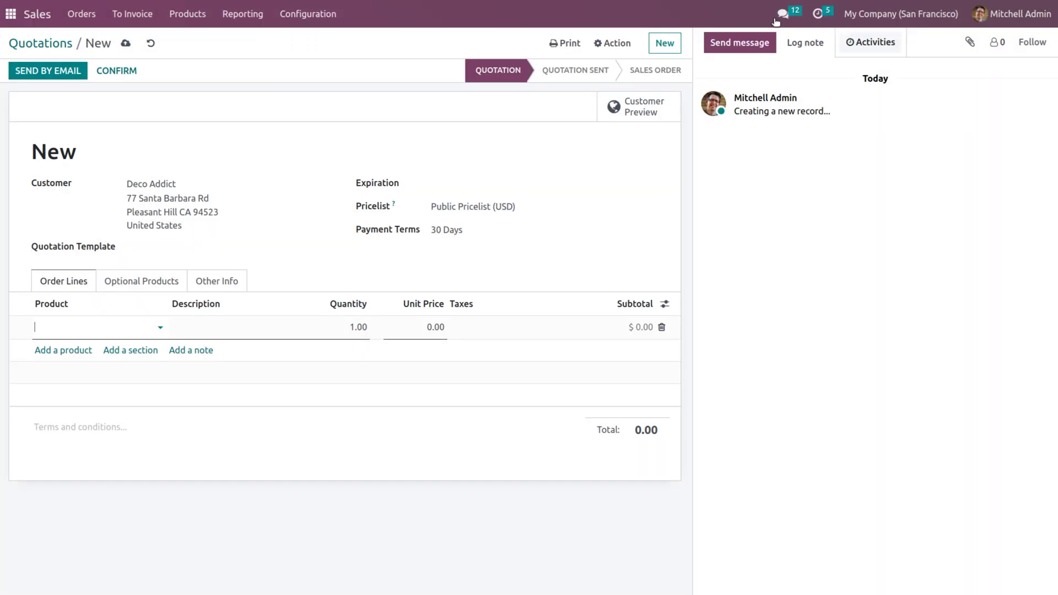
left_click(151, 43)
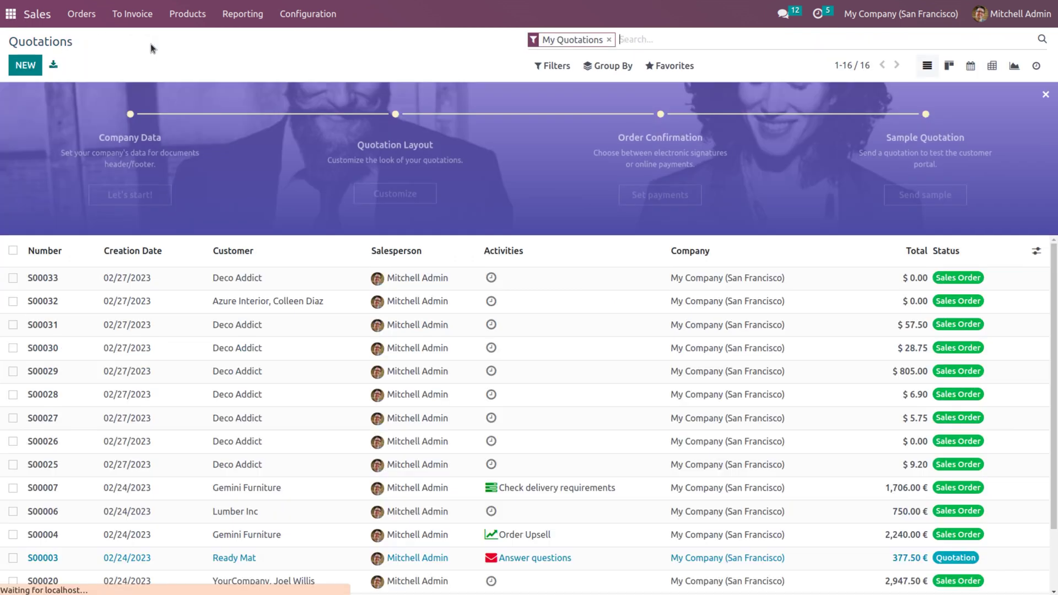
- Switch to the Purchase application and open the product attributes list from the Variants setting
left_click(10, 14)
left_click(772, 83)
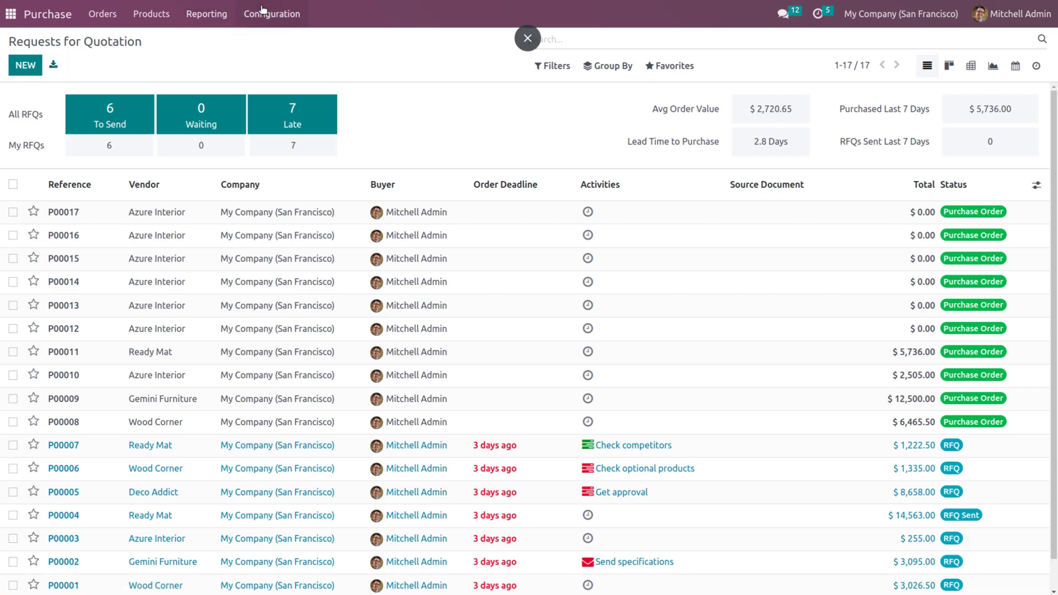
left_click(278, 22)
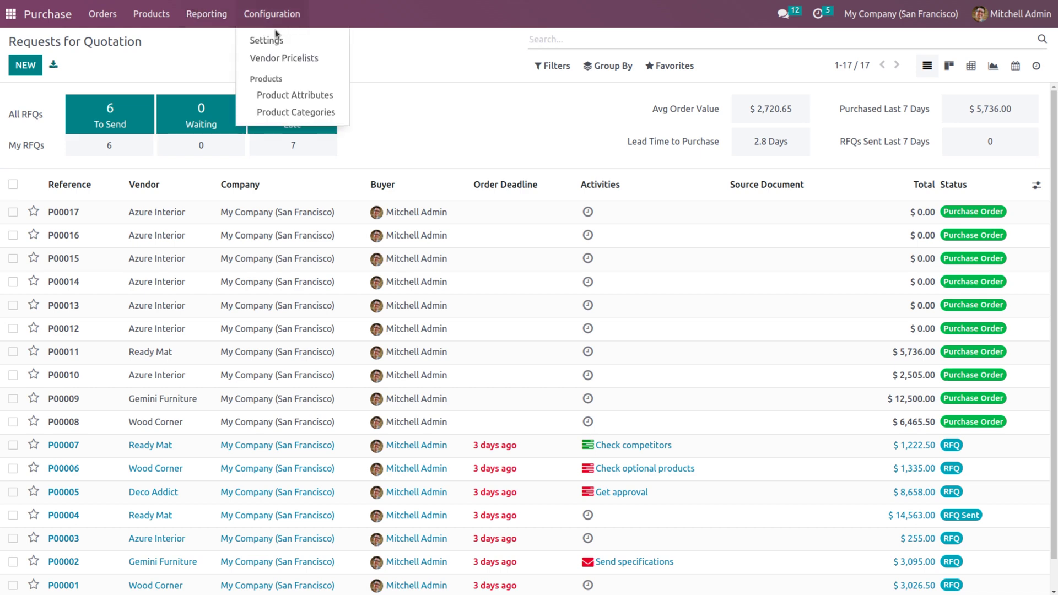
left_click(276, 37)
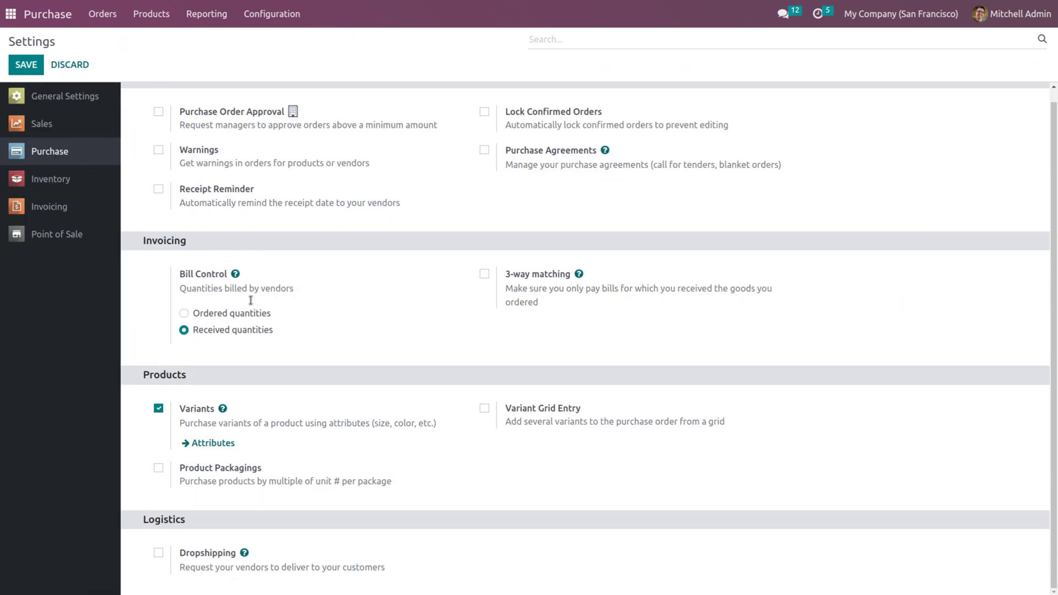
left_click(203, 446)
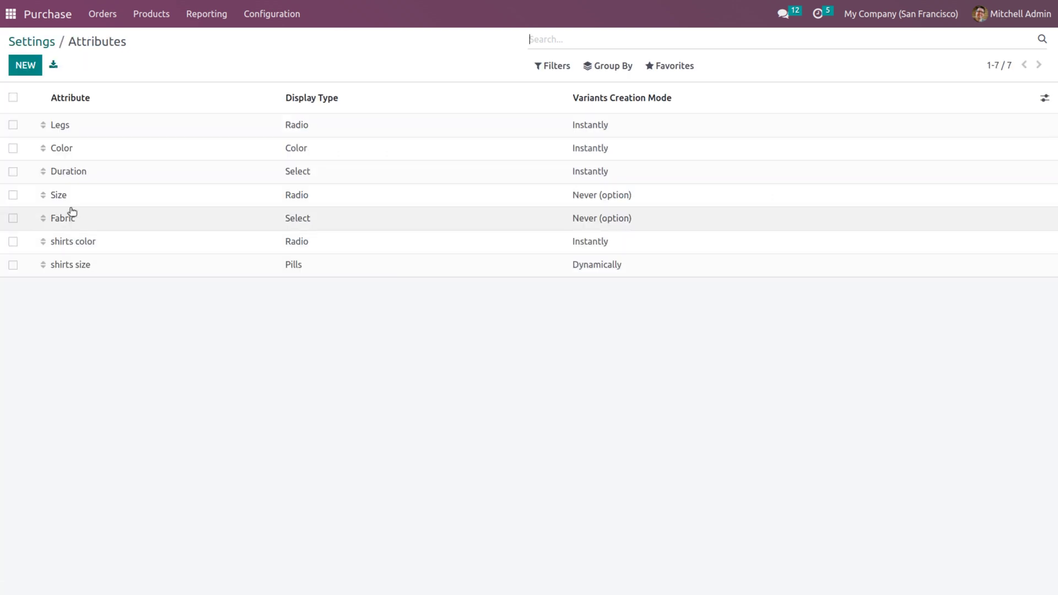
- Create an attribute named shirts fabric with display type Select and variants creation mode Never (option)
left_click(30, 64)
type("fabric")
key("Home")
type("shirts")
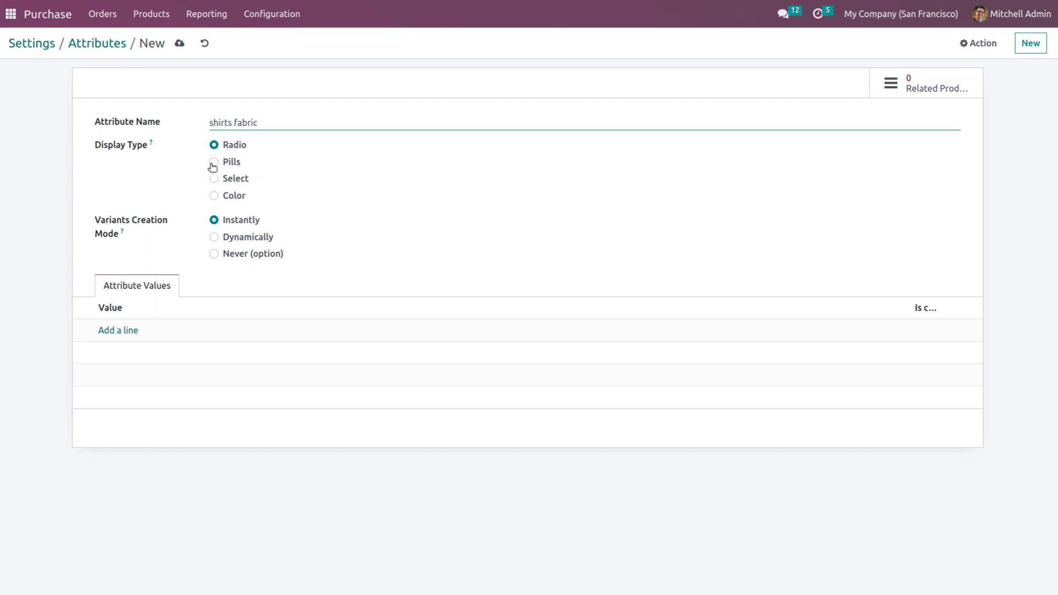
left_click(214, 180)
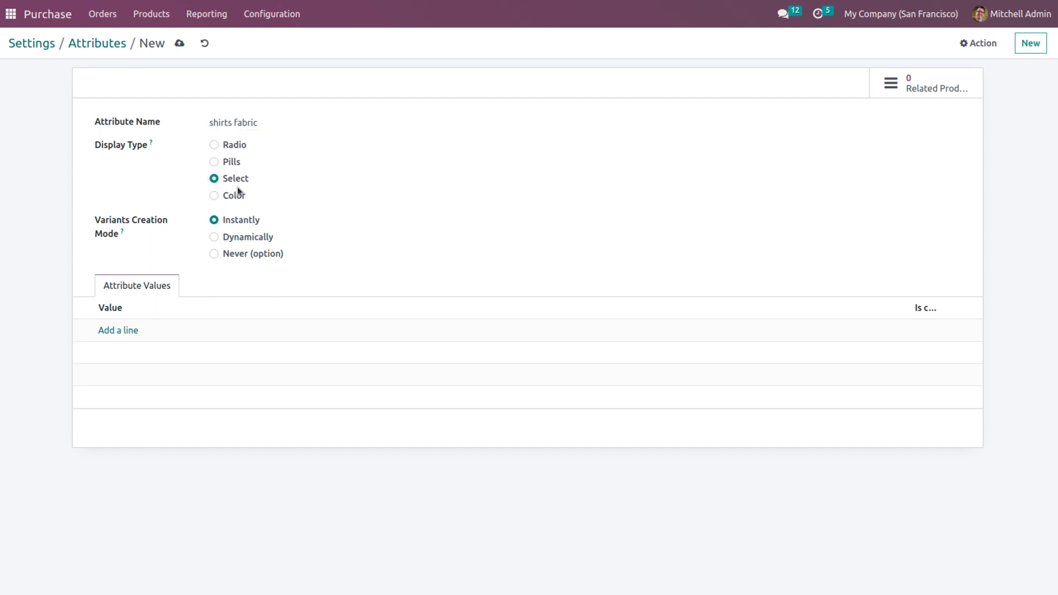
left_click(214, 255)
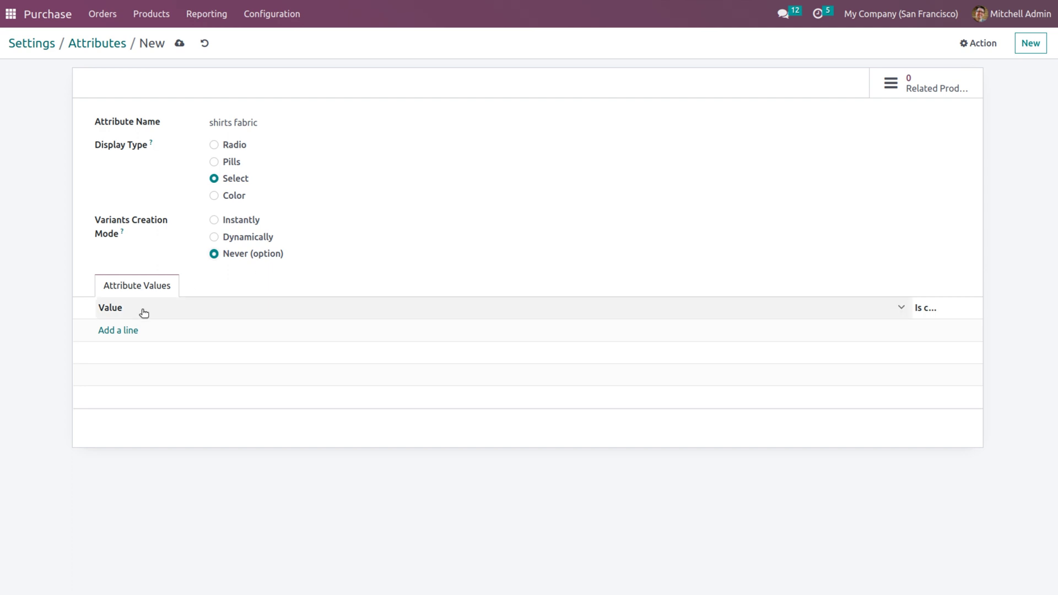
- Add the values cotton and polyster to the shirts fabric attribute and save it
left_click(111, 333)
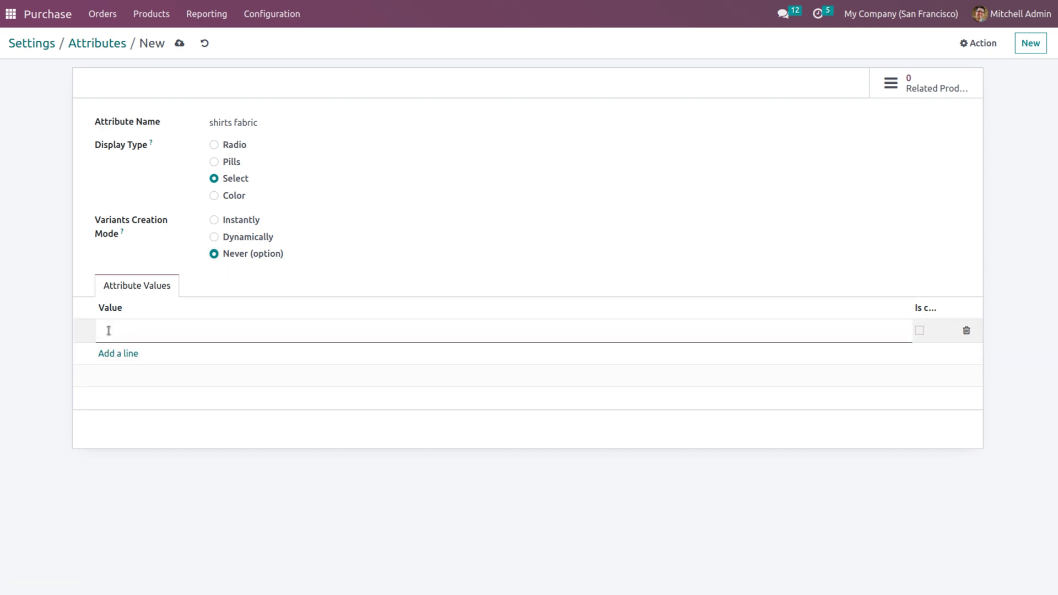
left_click(967, 330)
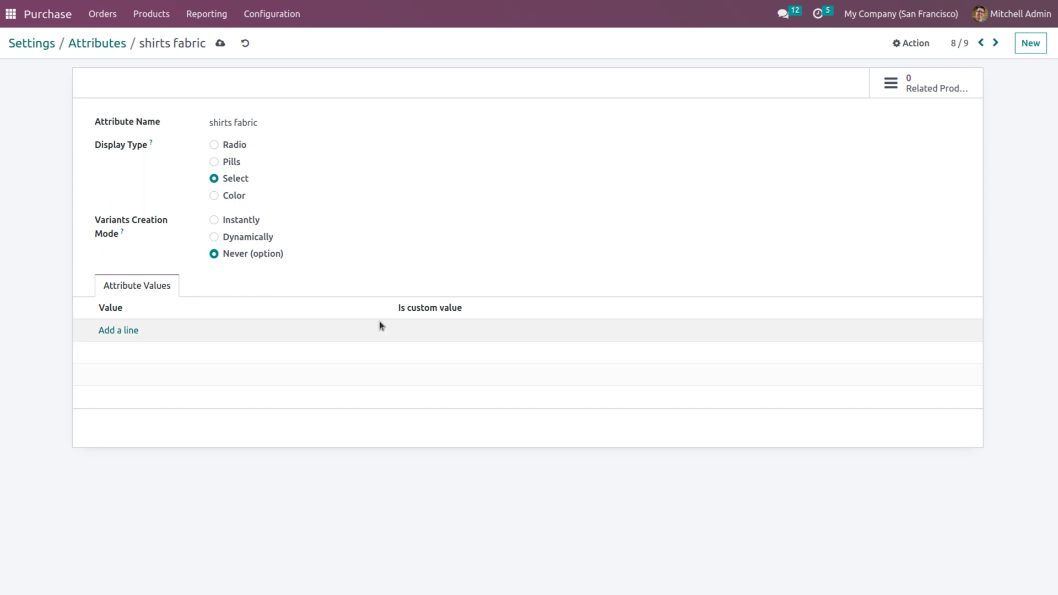
left_click(122, 330)
type("c")
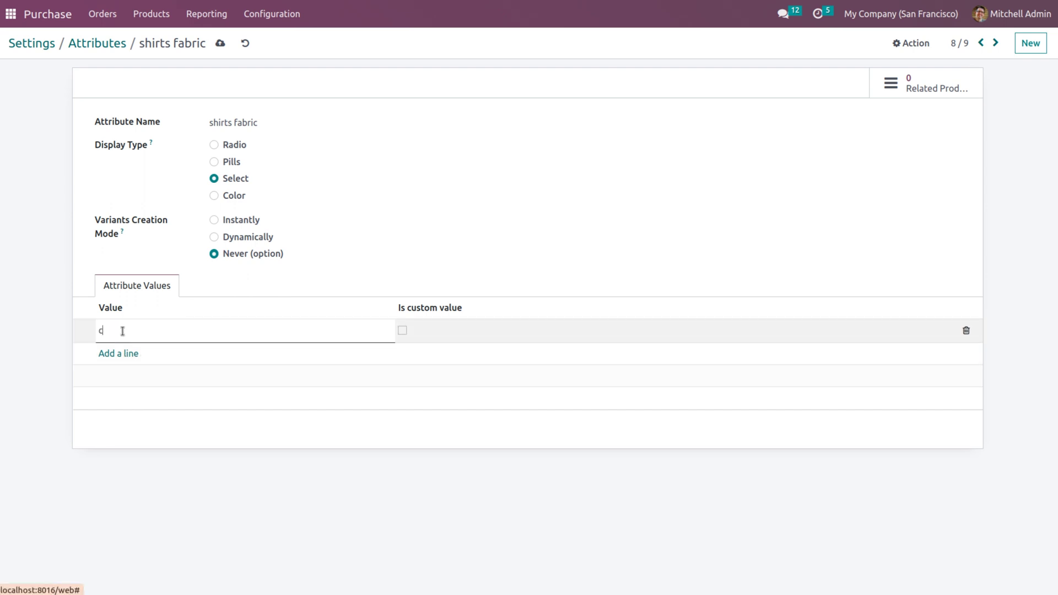
type("otton")
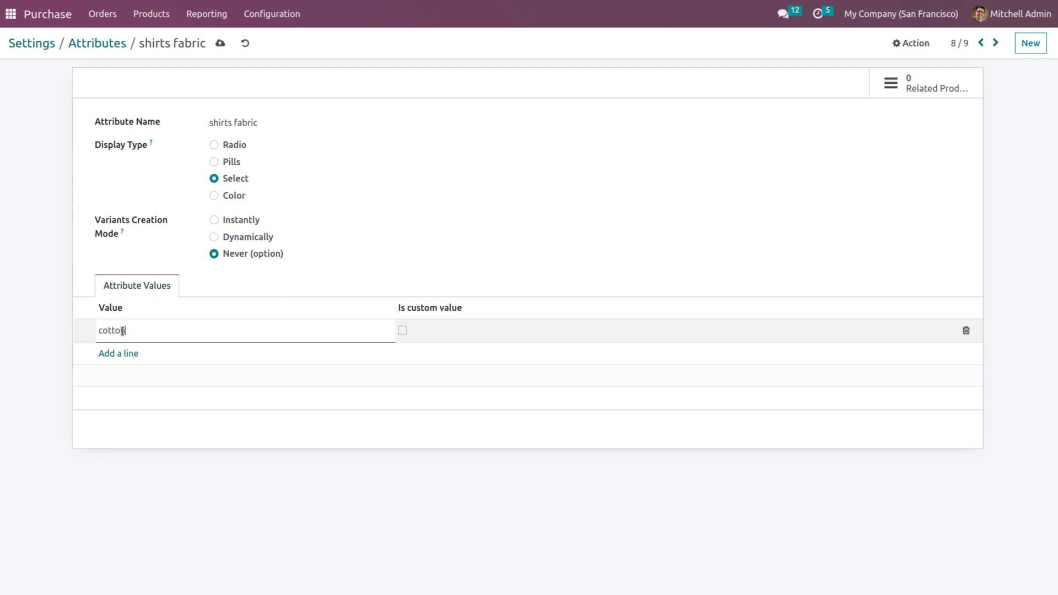
left_click(116, 353)
type("p")
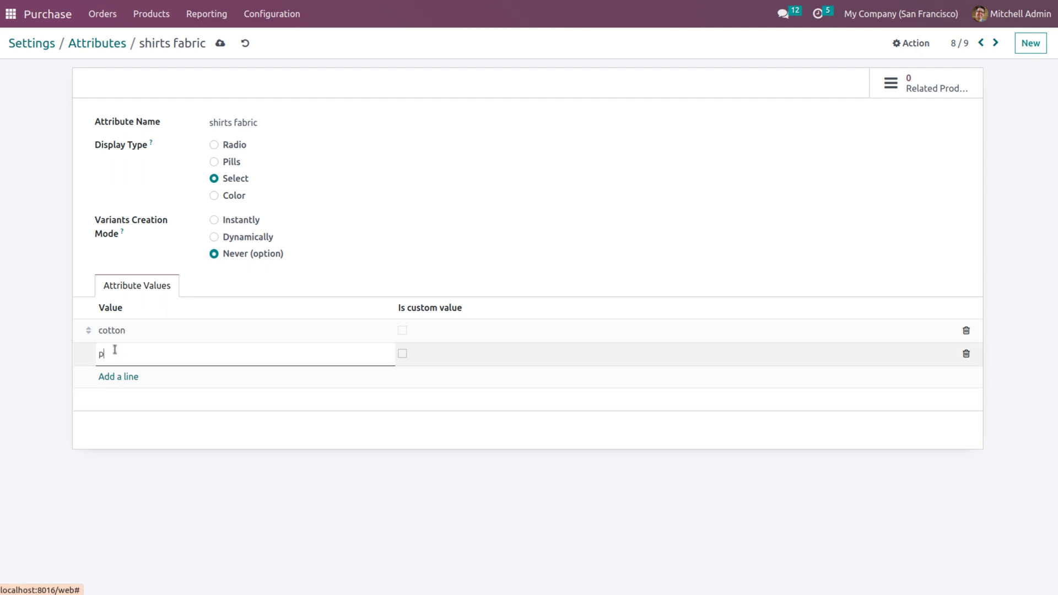
type("olyster")
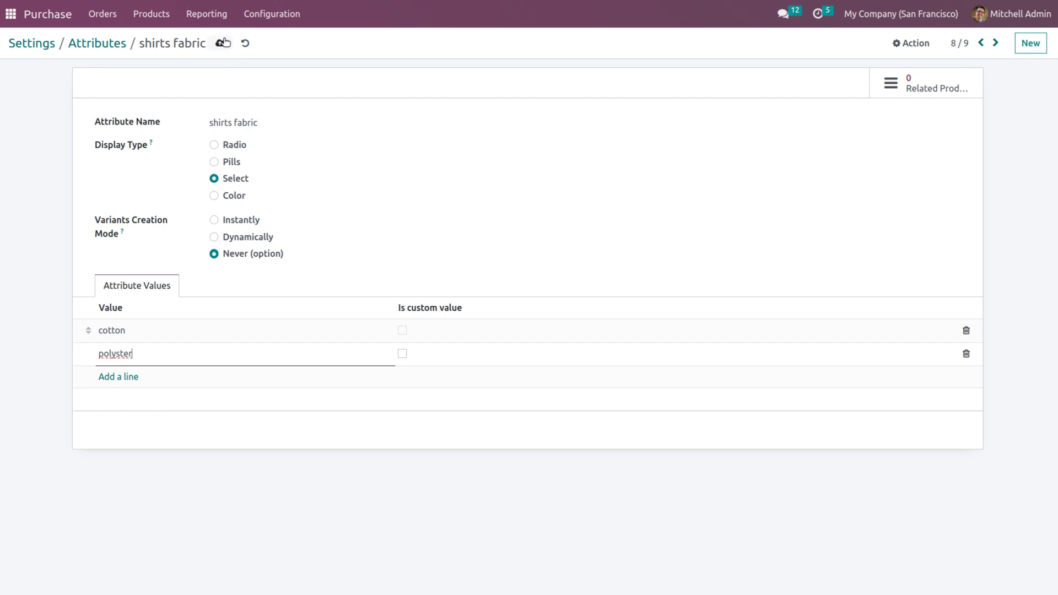
left_click(221, 46)
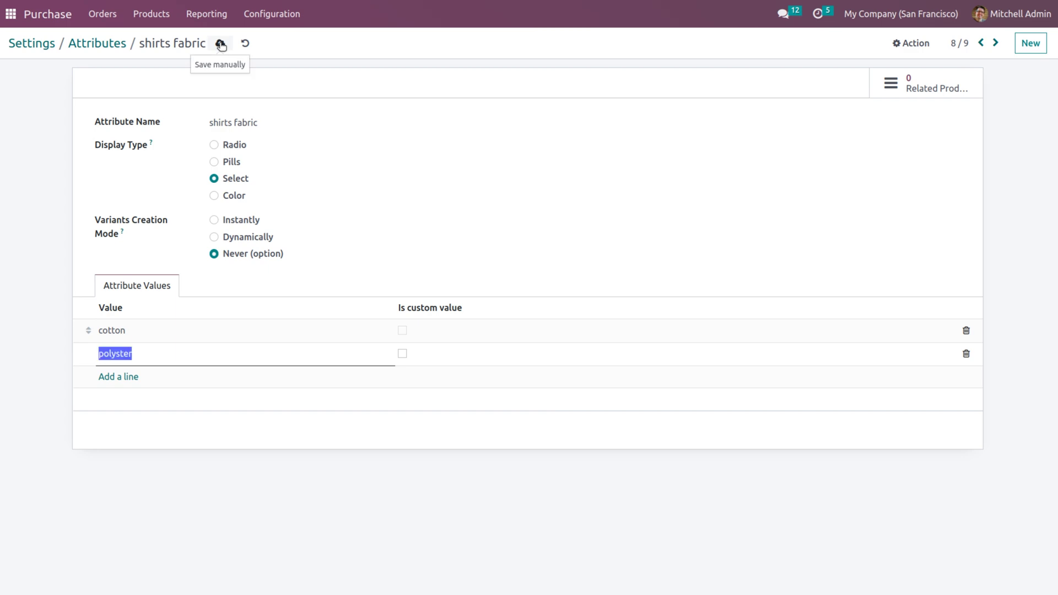
- Open the shirts product and add the shirts fabric attribute to its attributes and variants
left_click(151, 13)
left_click(153, 45)
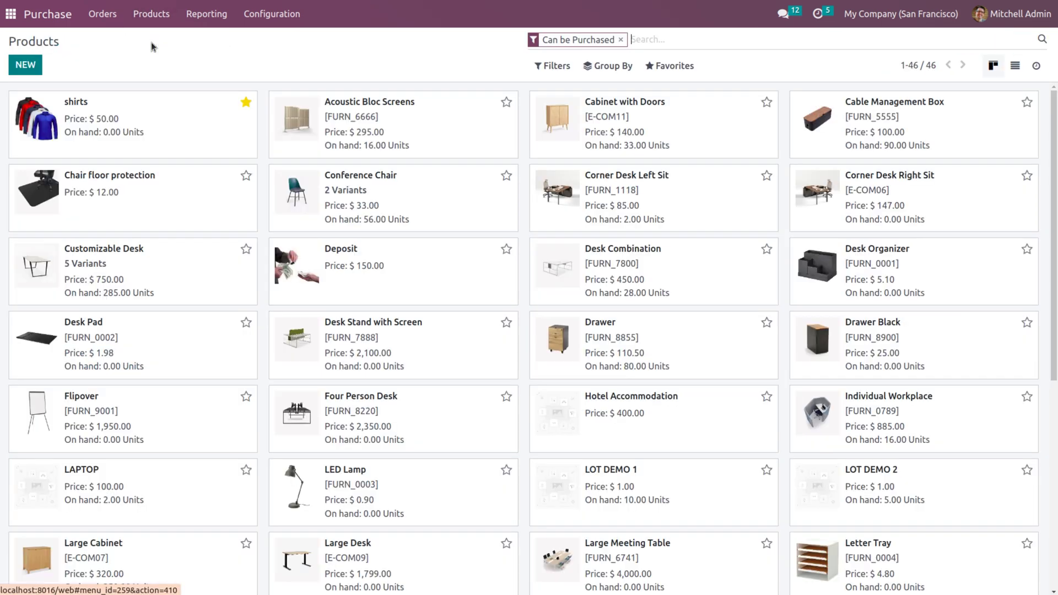
left_click(131, 106)
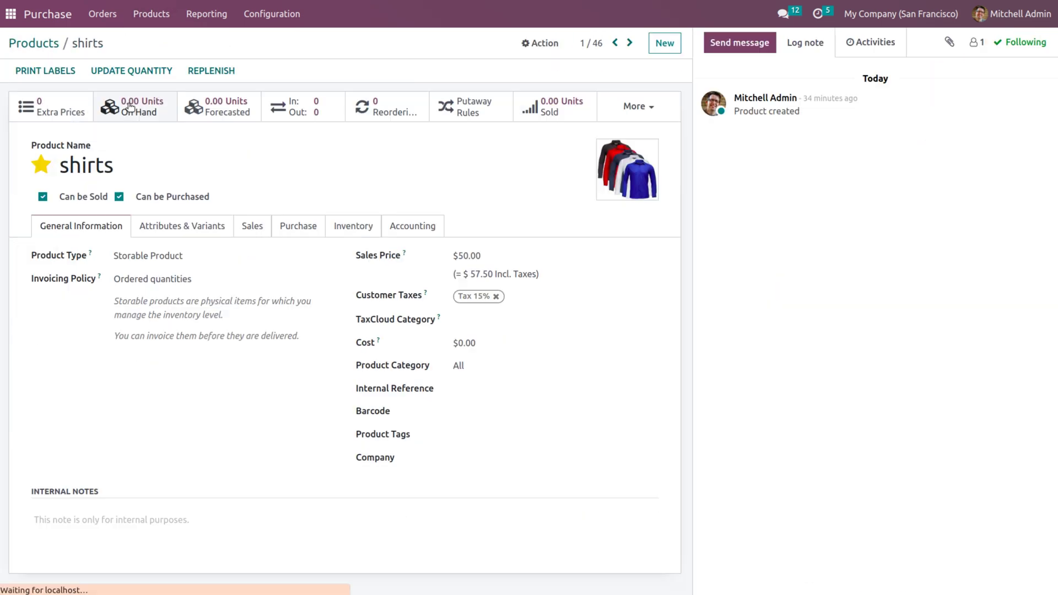
left_click(199, 223)
left_click(51, 317)
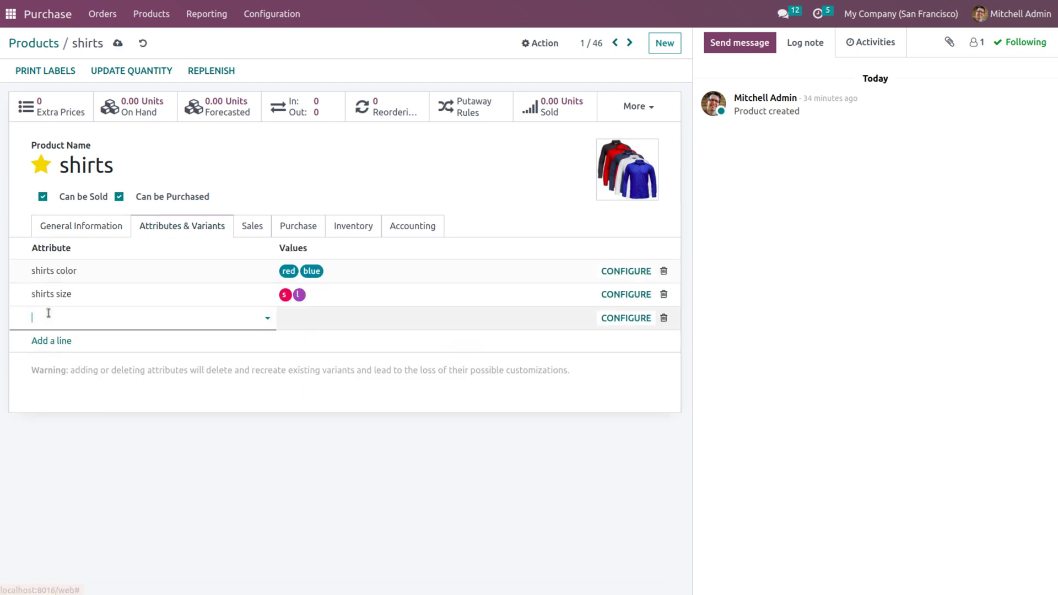
left_click(48, 316)
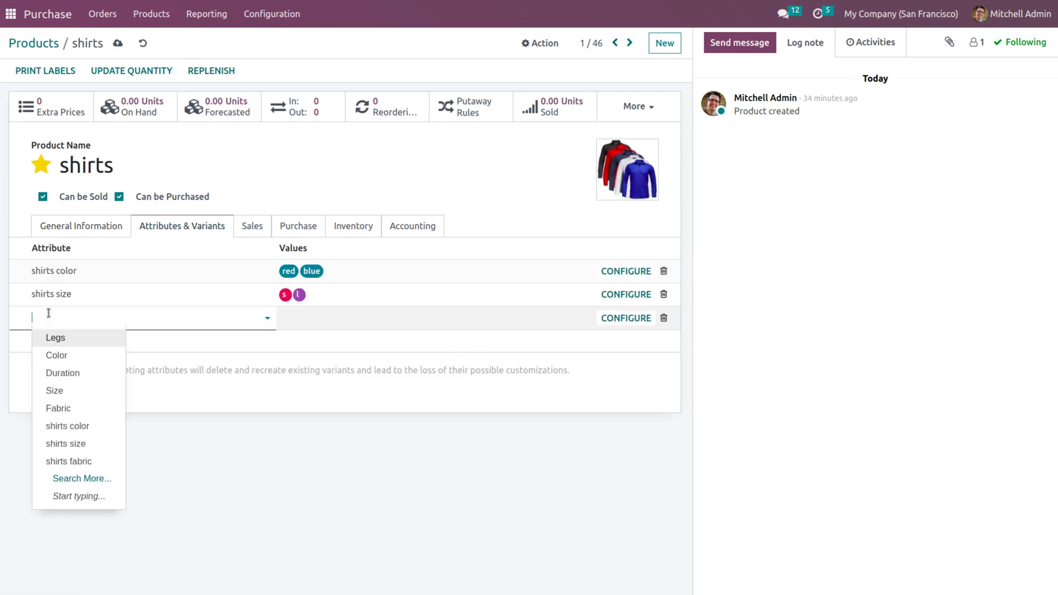
left_click(93, 461)
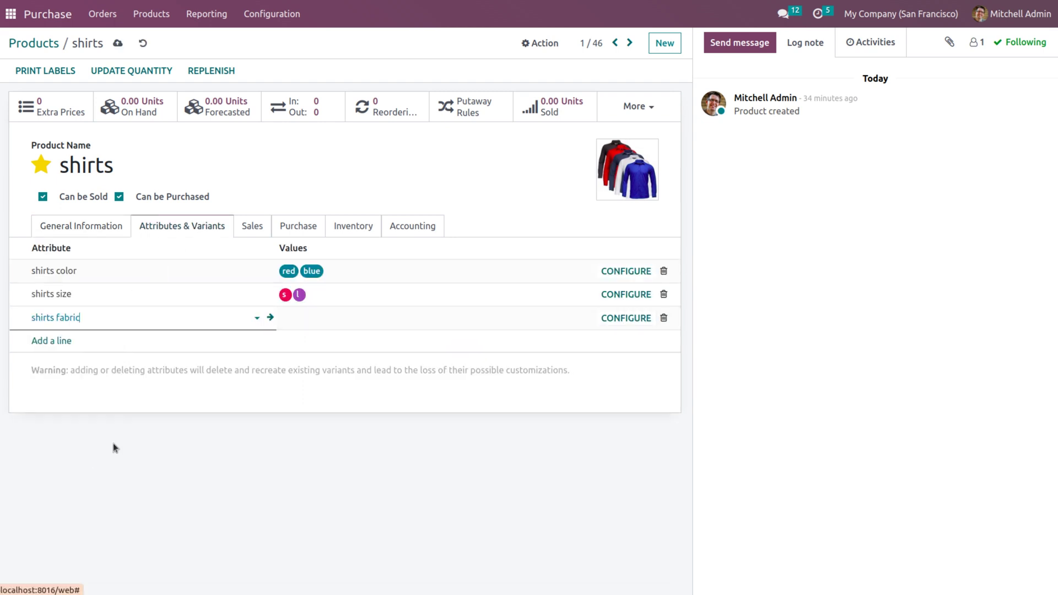
- Assign the values cotton and polyster to the product's shirts fabric attribute and save the product
left_click(303, 328)
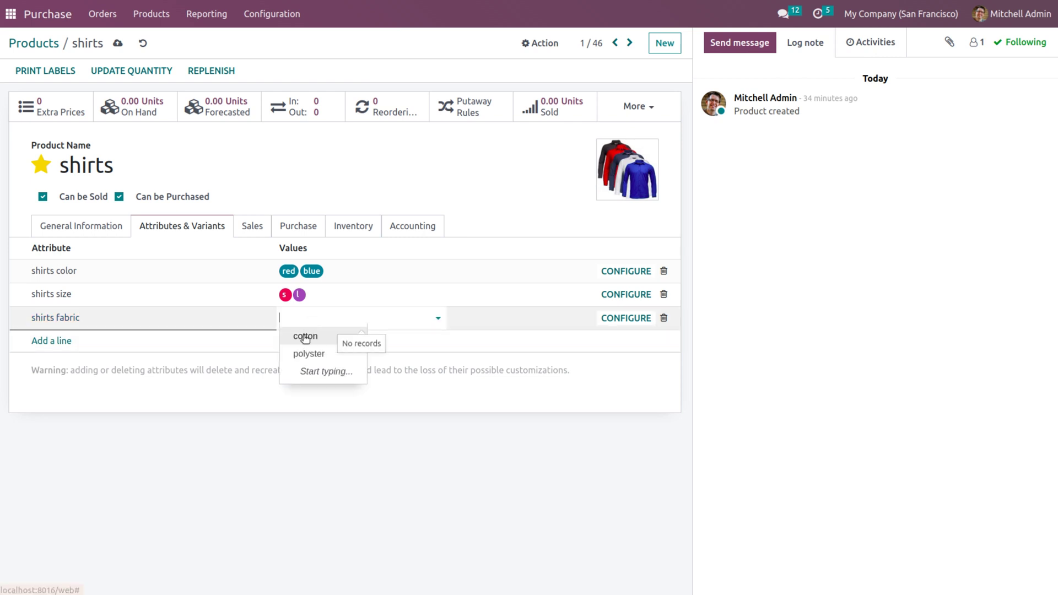
left_click(302, 333)
left_click(335, 315)
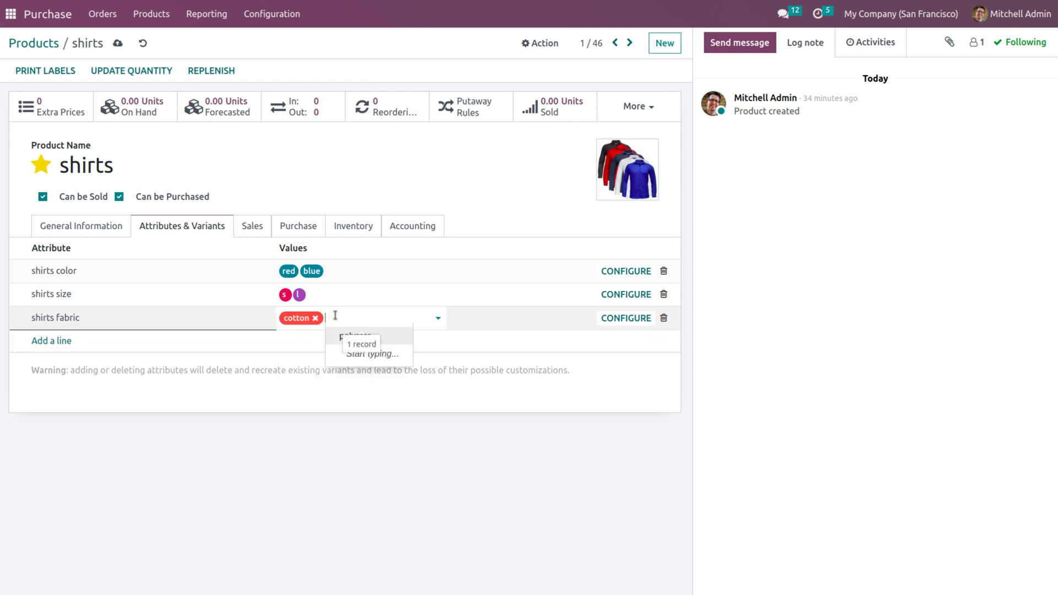
left_click(346, 335)
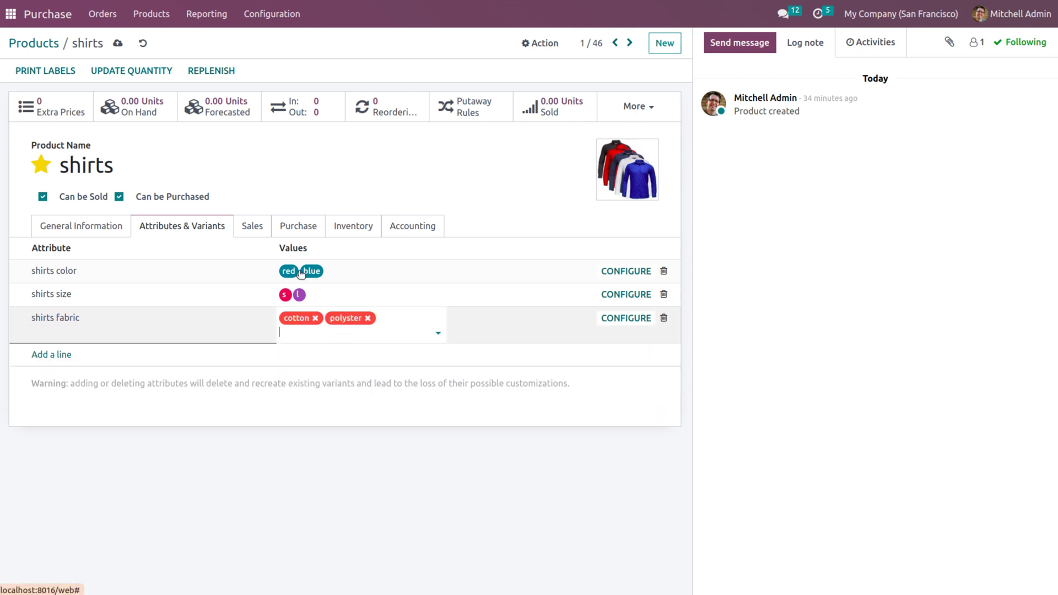
left_click(117, 43)
- Switch to the Sales application and start a new quotation for the customer Deco Addict
left_click(11, 16)
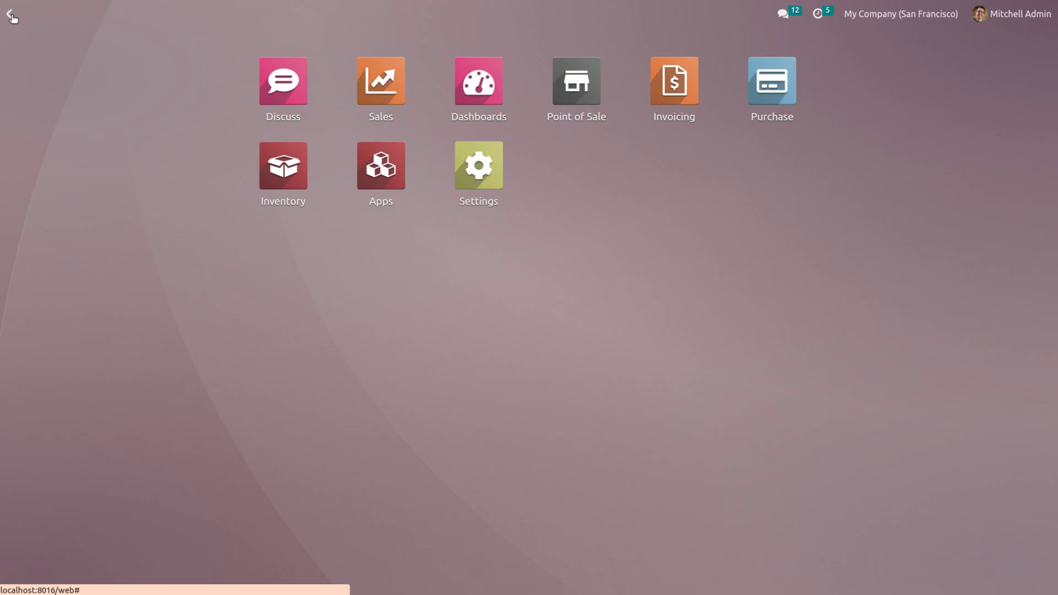
type("sa")
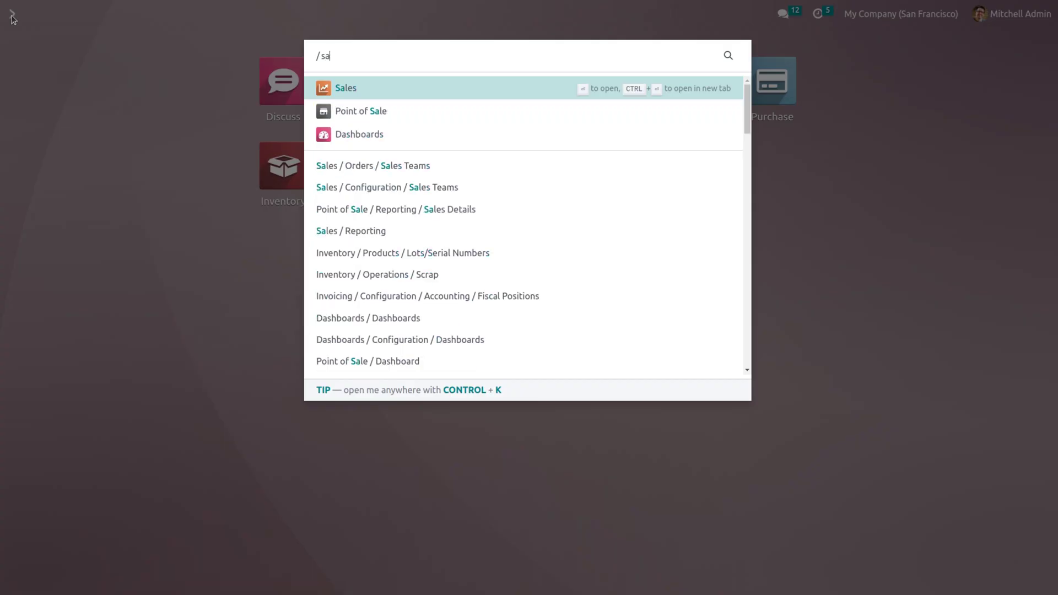
key("Return")
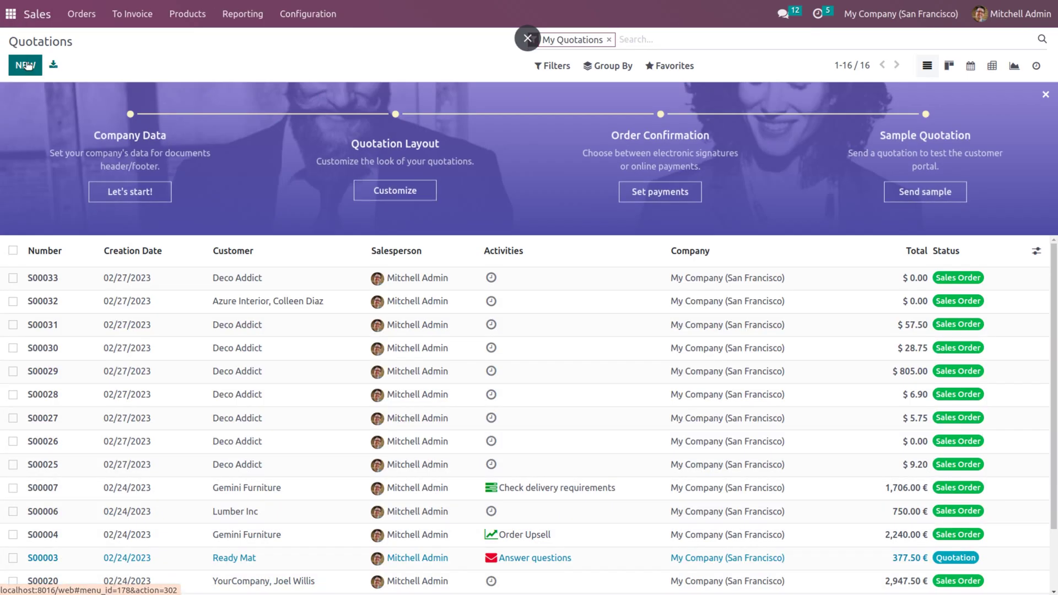
left_click(26, 65)
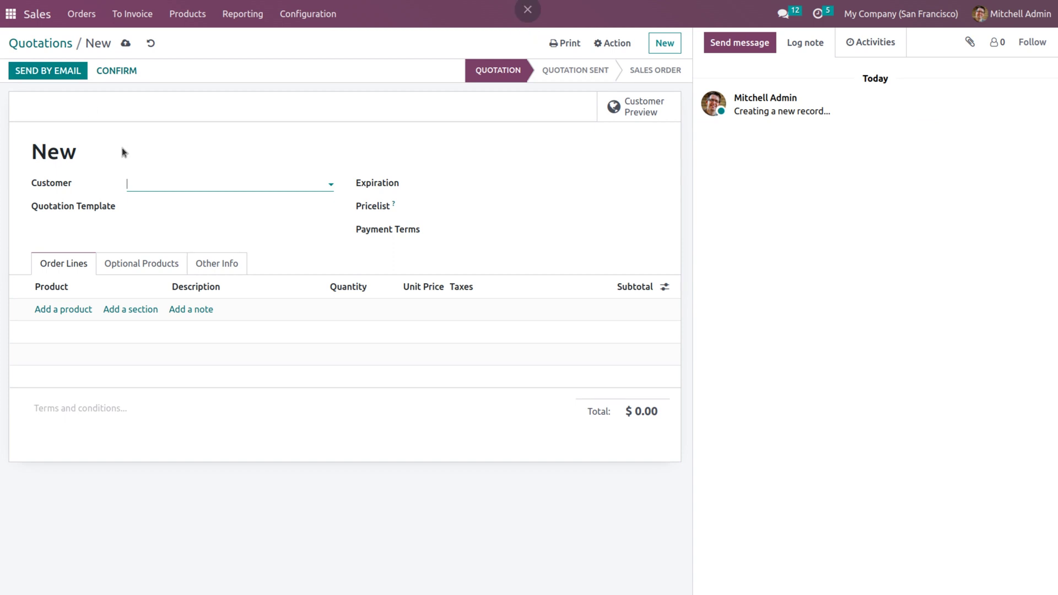
left_click(130, 184)
left_click(147, 206)
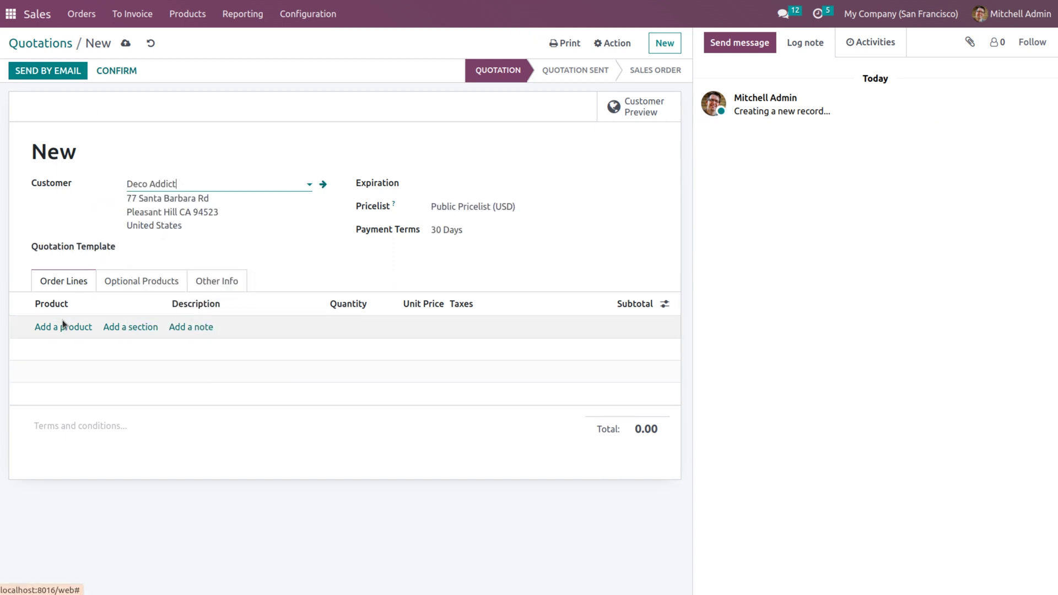
- Examine the fabric choices offered for a shirts order line, then close the configurator and discard the quotation
left_click(63, 326)
left_click(64, 326)
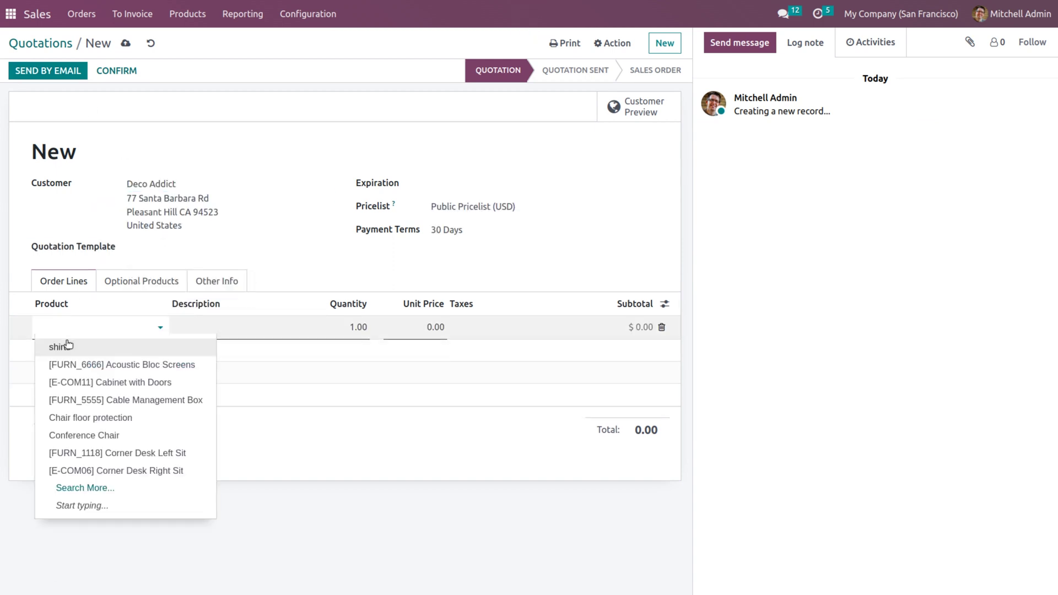
left_click(66, 346)
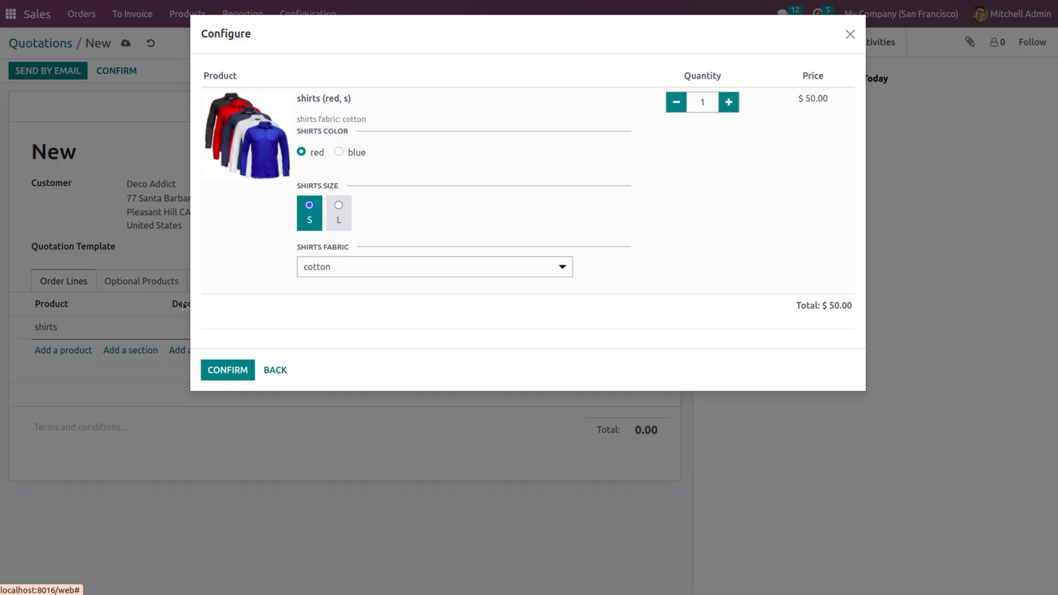
left_click(321, 275)
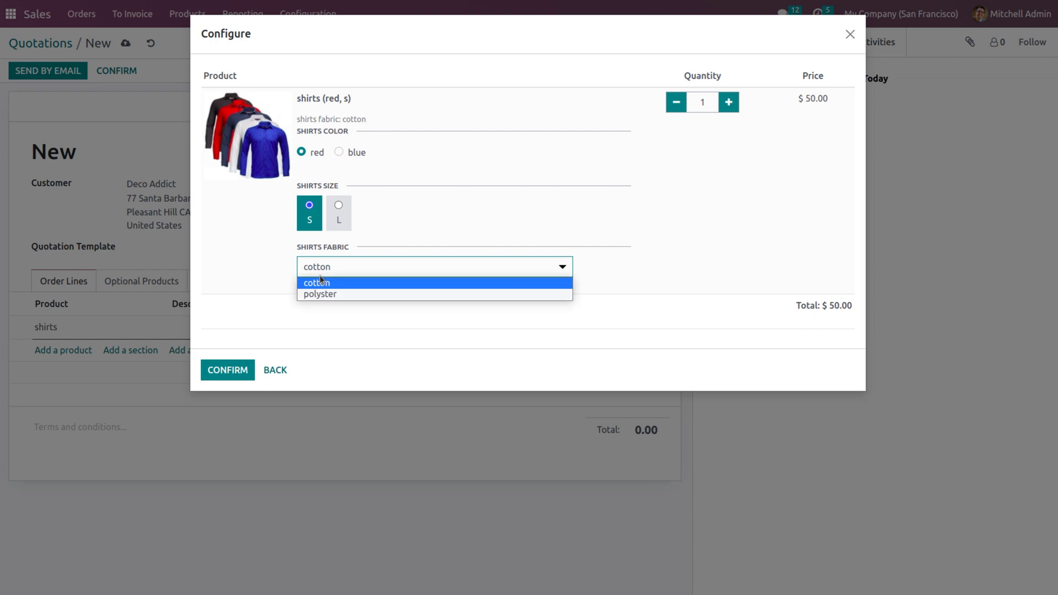
left_click(275, 370)
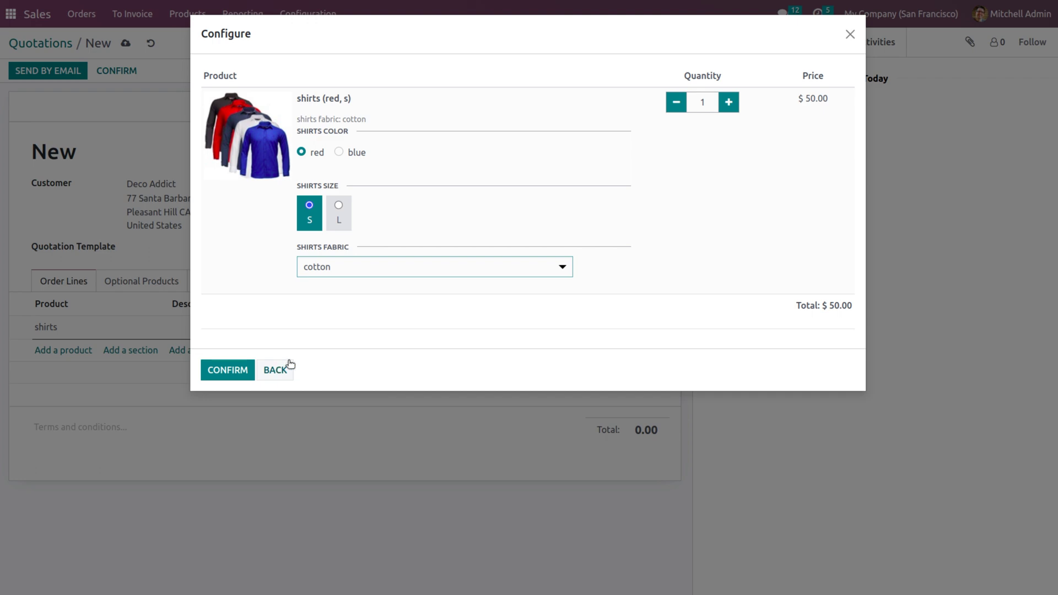
left_click(851, 37)
left_click(151, 45)
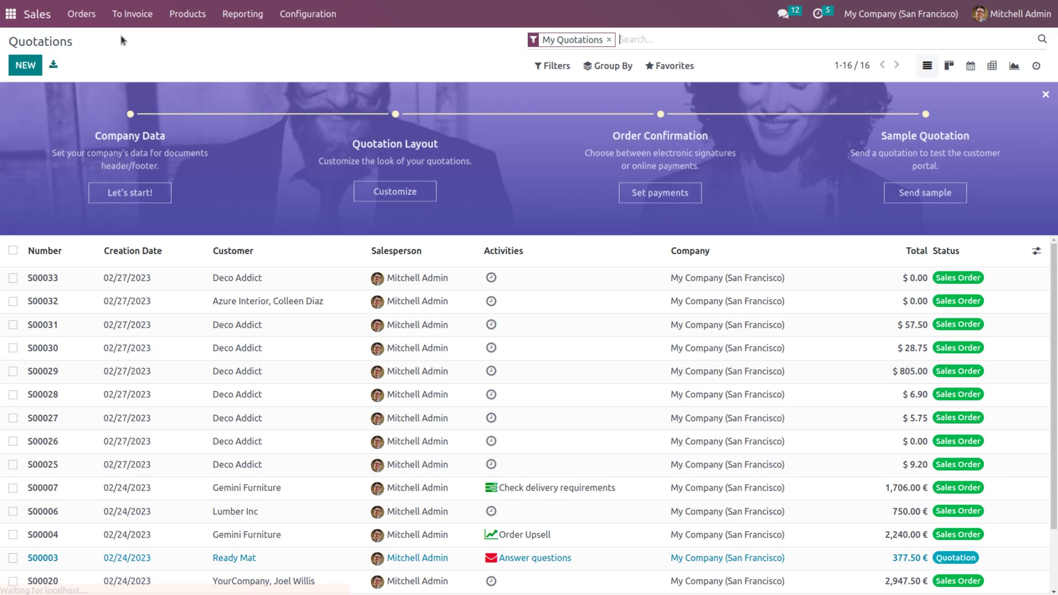
- Switch back to the Purchase application
left_click(12, 15)
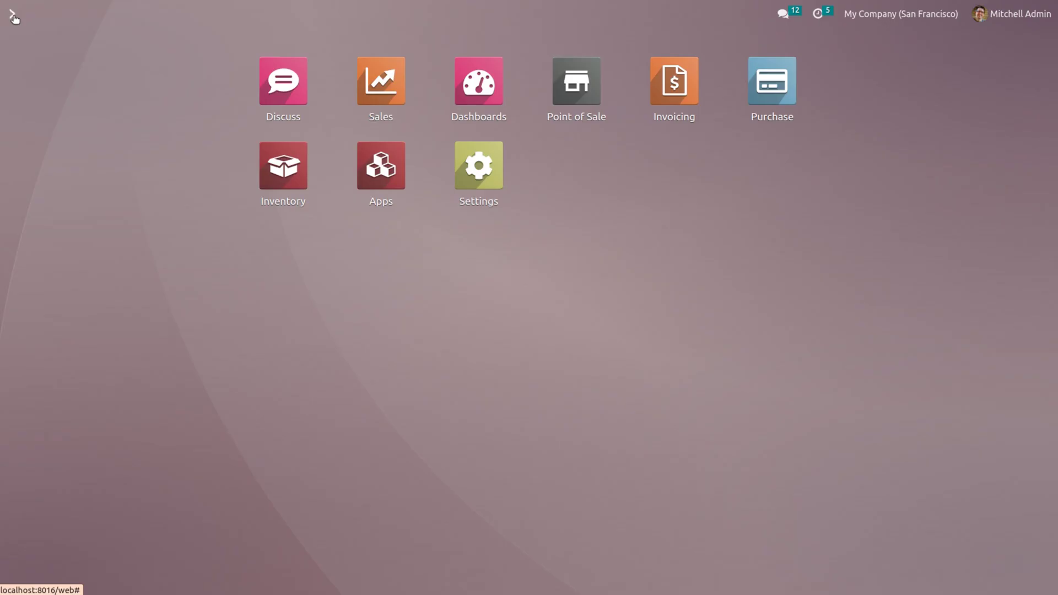
type("pur")
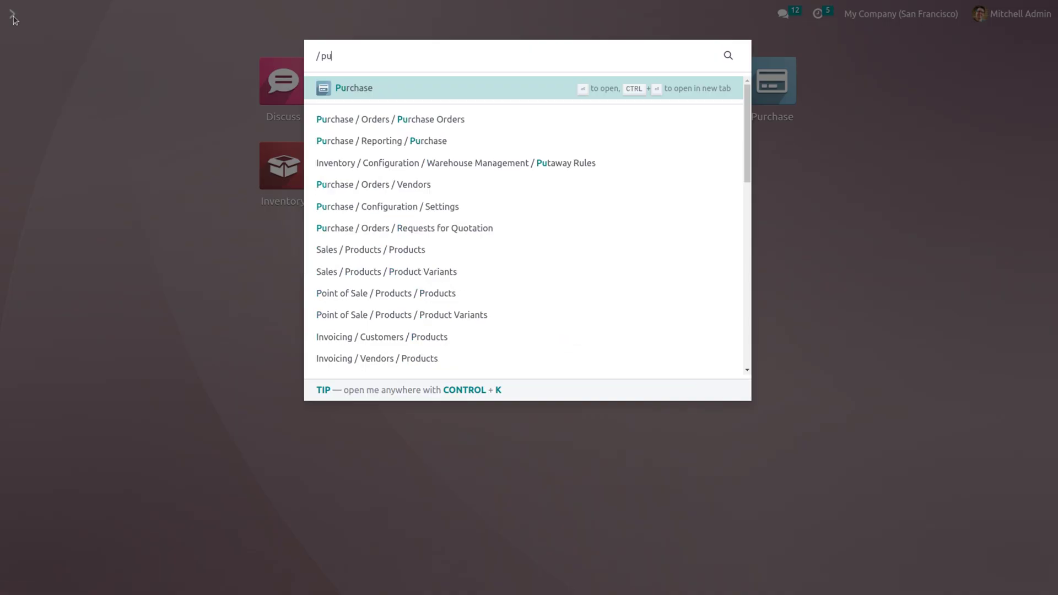
key("Return")
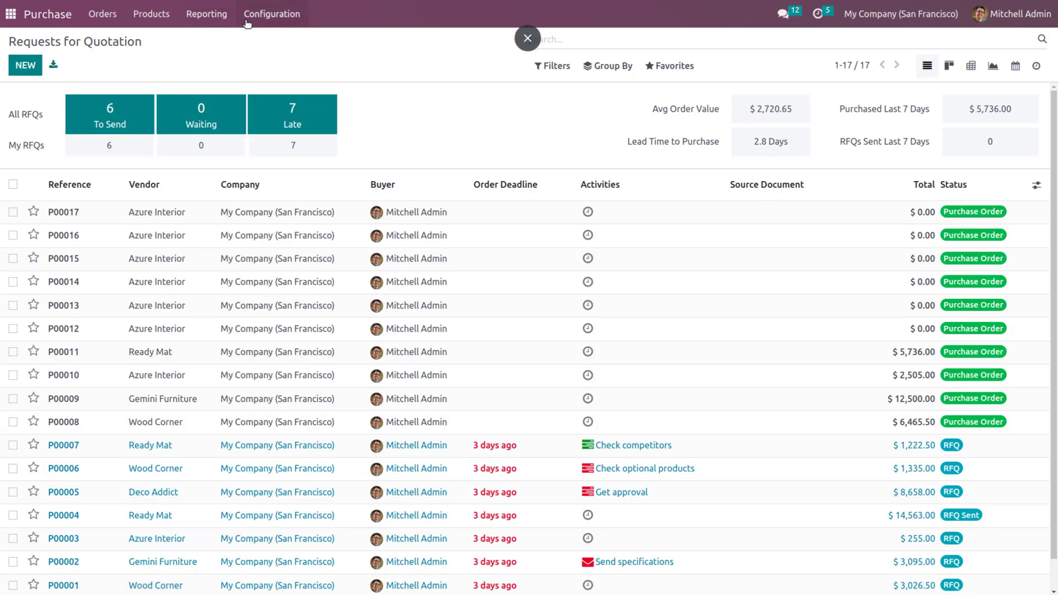
- Create a new product named kurthi, mark it as a favorite, and save it
left_click(161, 15)
left_click(155, 41)
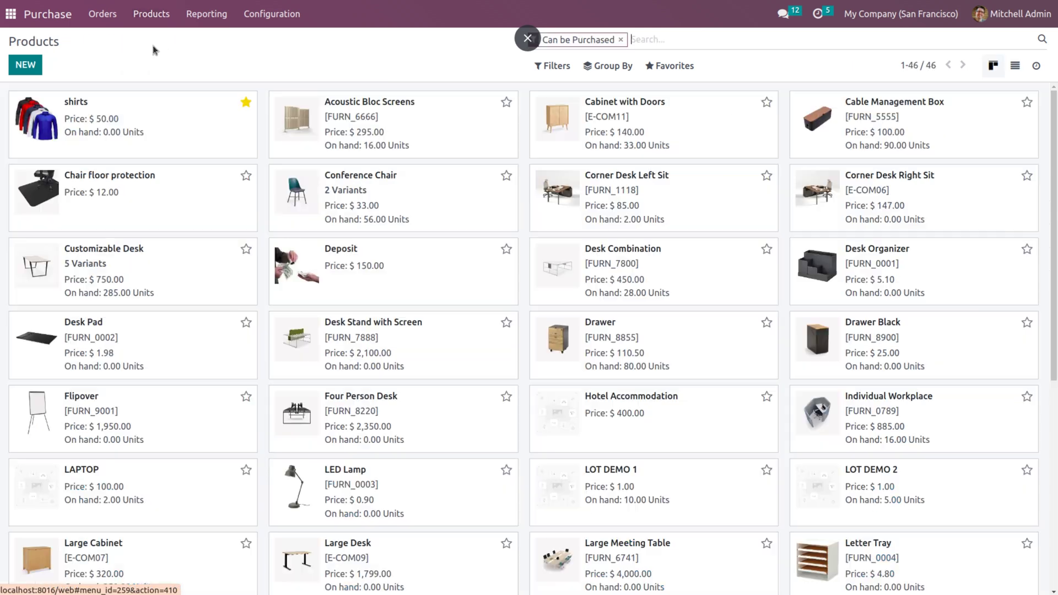
left_click(25, 65)
type("kurthi")
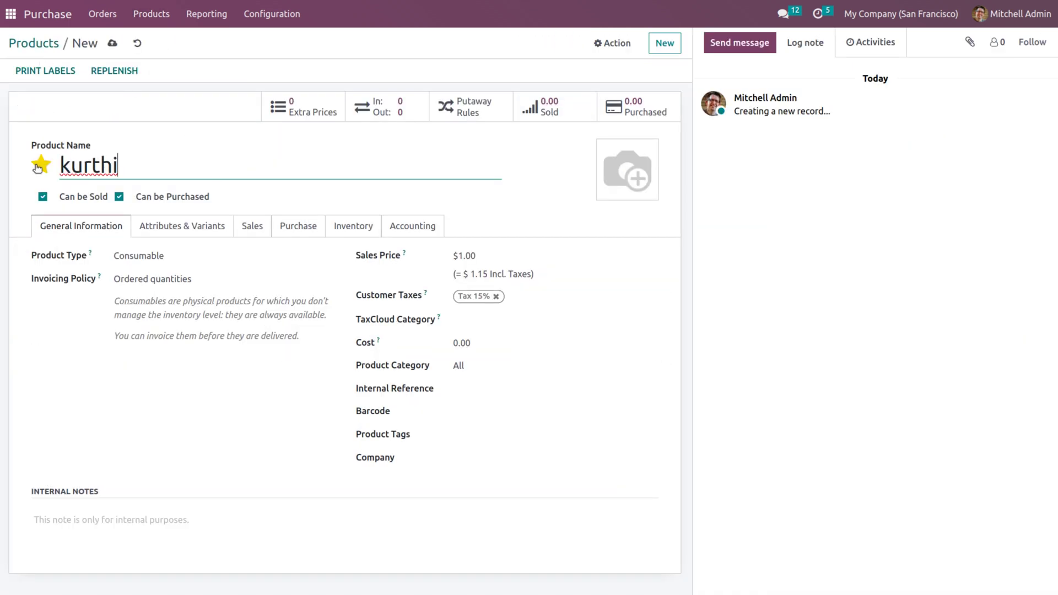
left_click(41, 164)
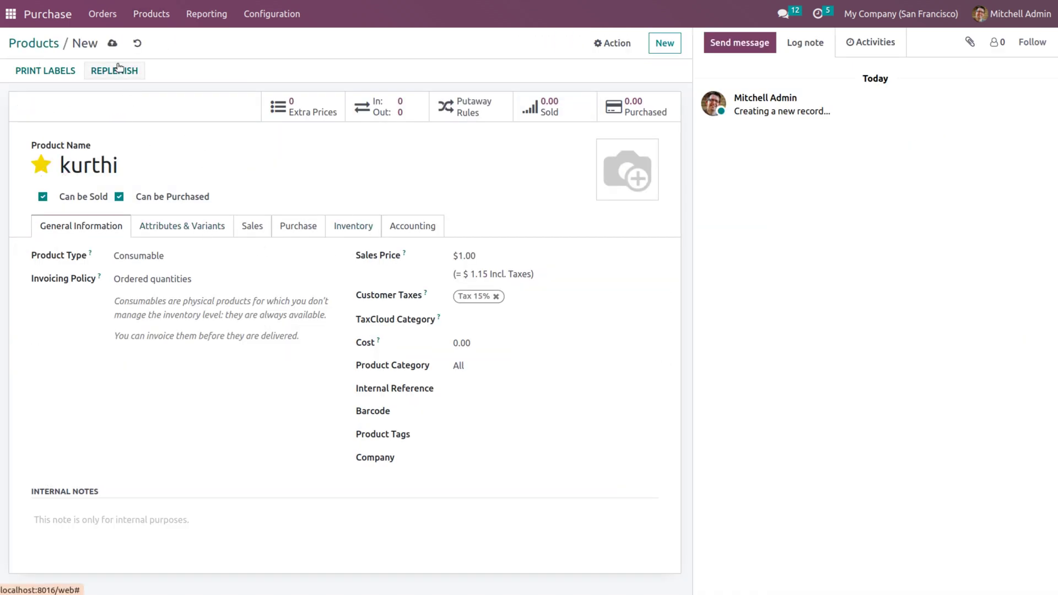
left_click(112, 43)
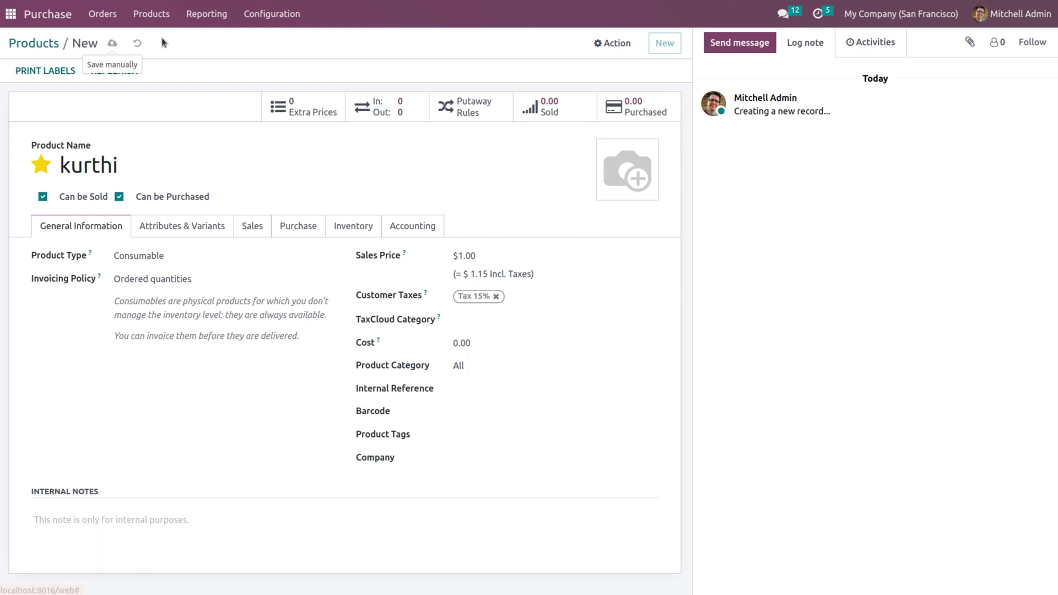
- Create a new product attribute named kurthi color with the Color display type
left_click(245, 17)
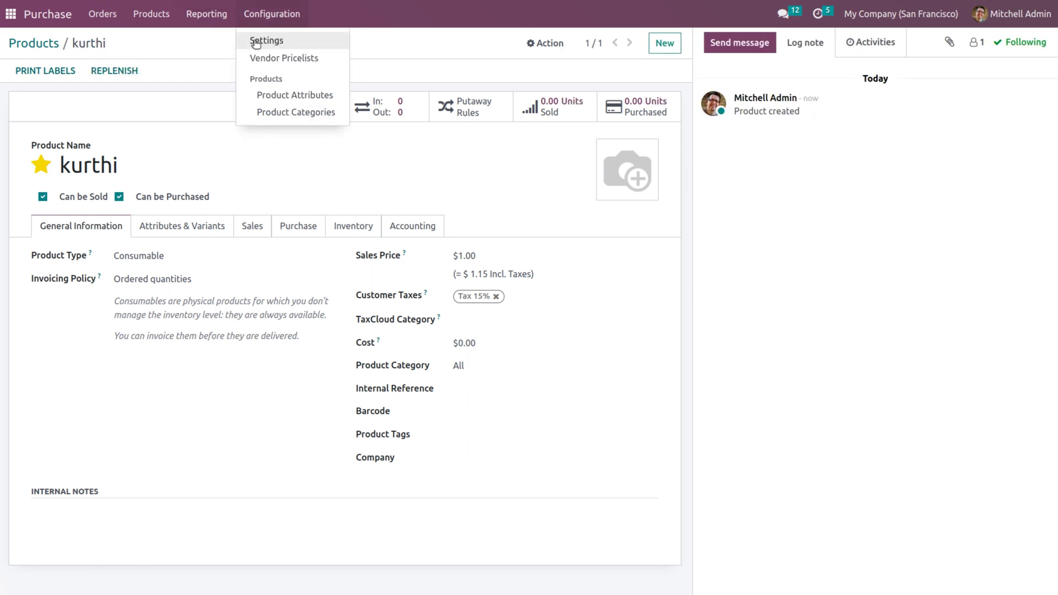
left_click(260, 39)
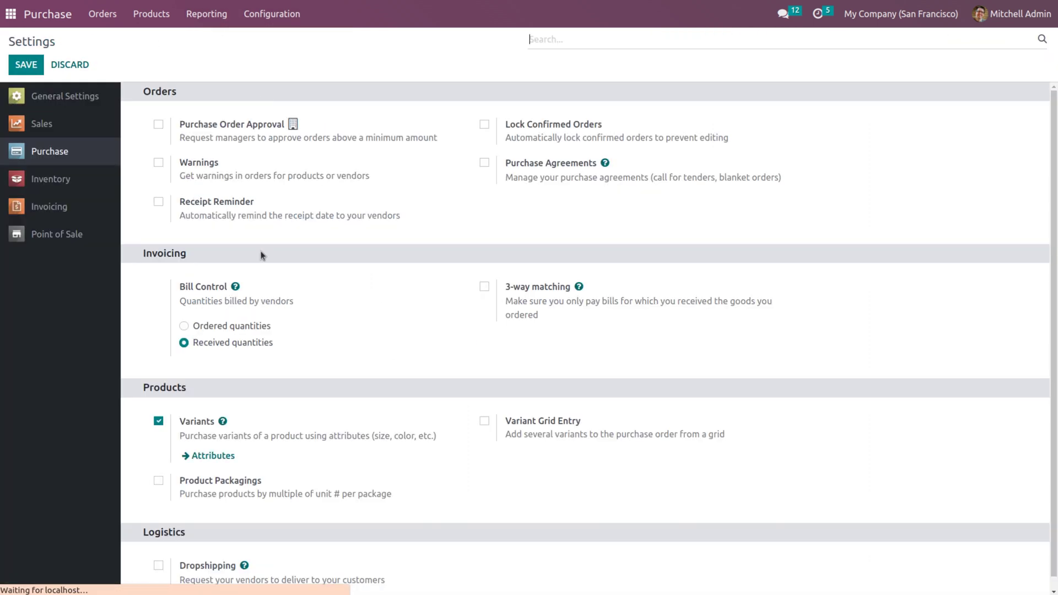
left_click(209, 456)
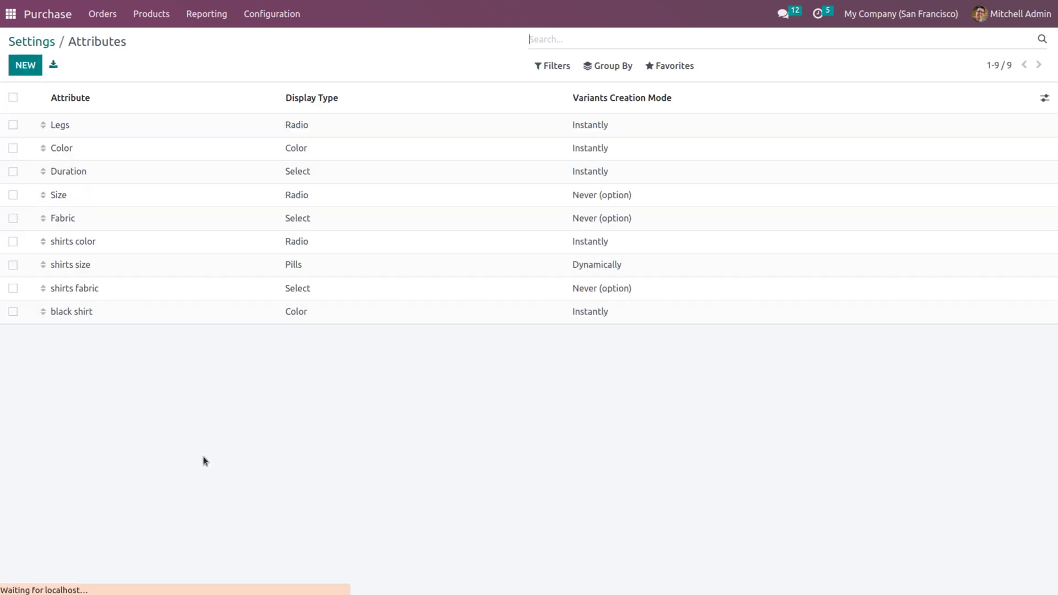
left_click(24, 65)
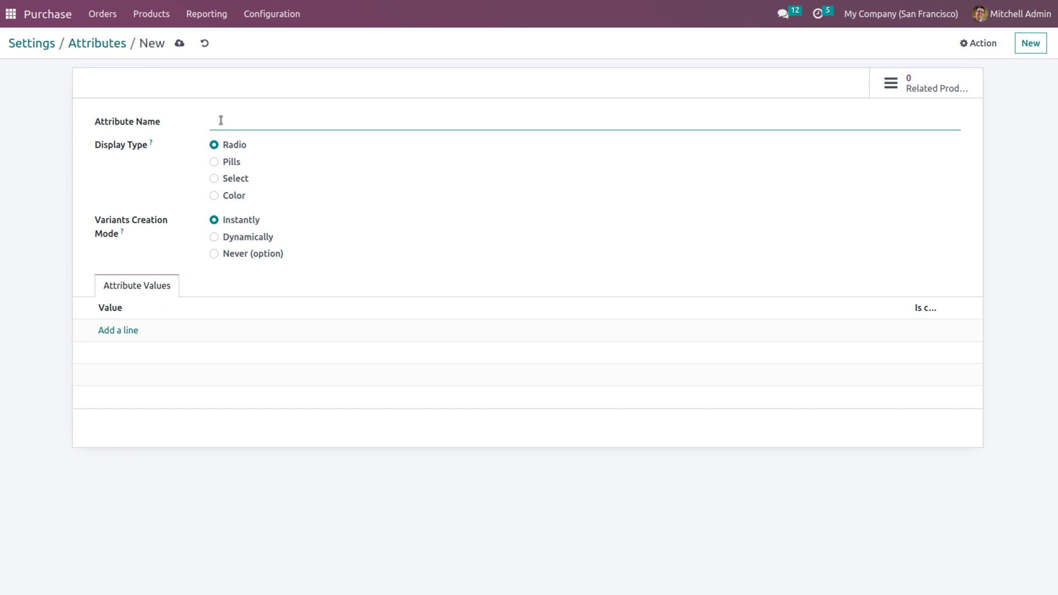
left_click(215, 200)
left_click(215, 196)
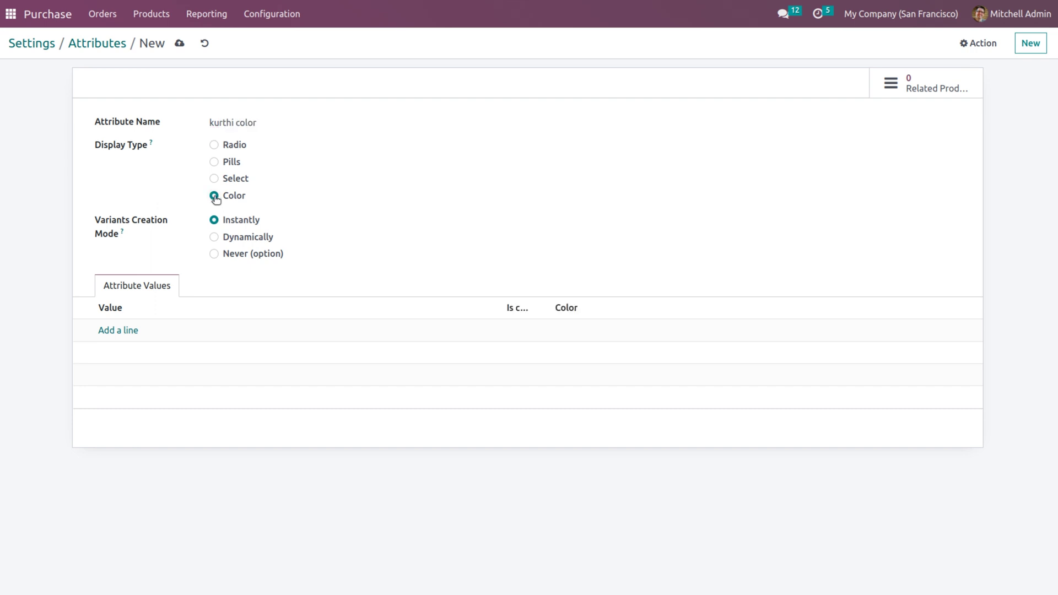
- Add the values black and red to the kurthi color attribute and save it
left_click(113, 330)
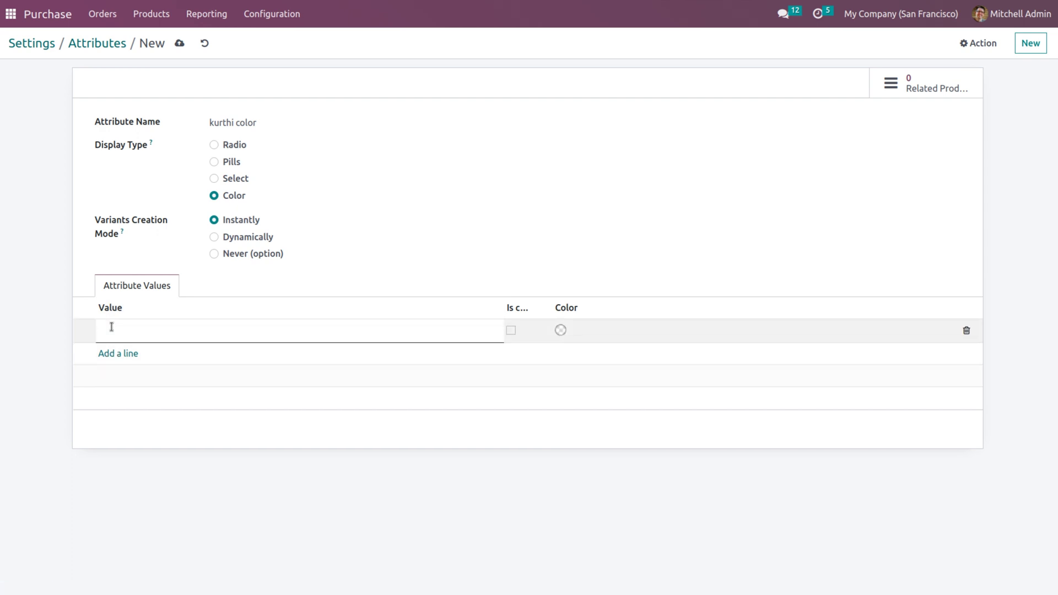
type("black")
left_click(118, 355)
type("red")
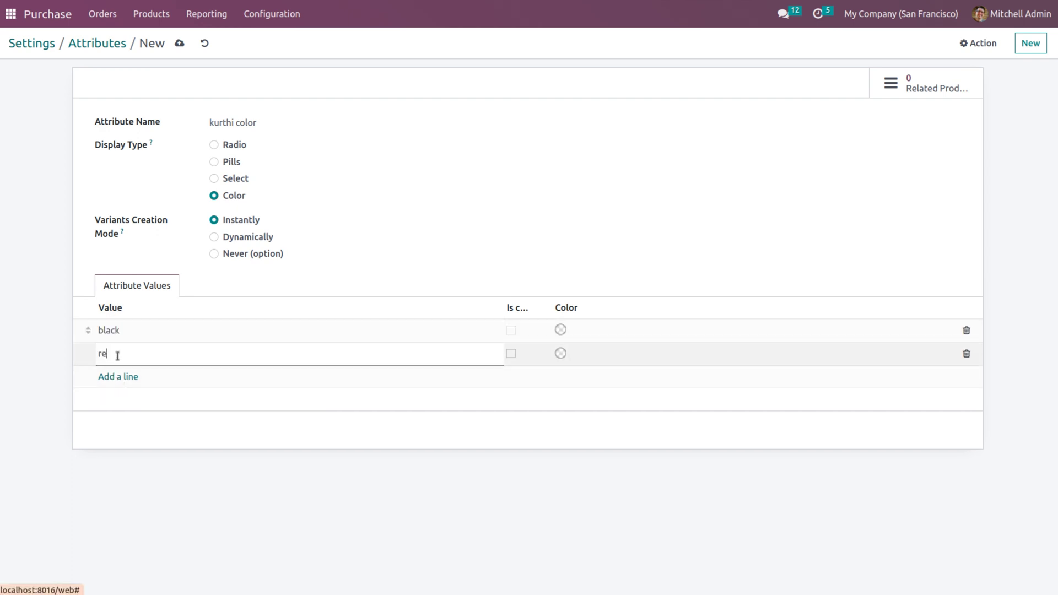
left_click(177, 44)
- Open the kurthi product and add the kurthi color attribute to its variants
left_click(158, 14)
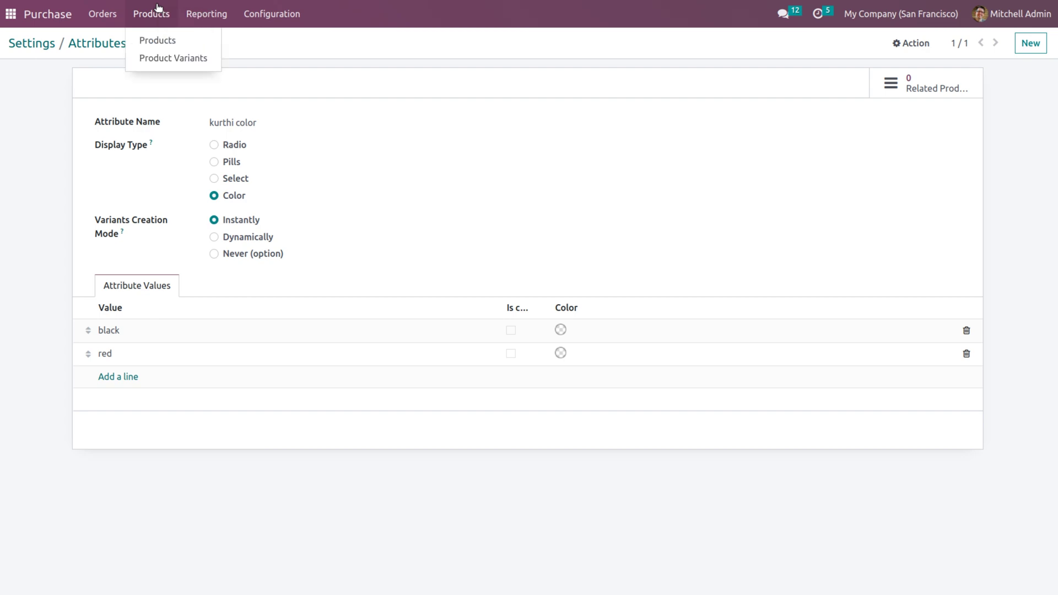
left_click(161, 39)
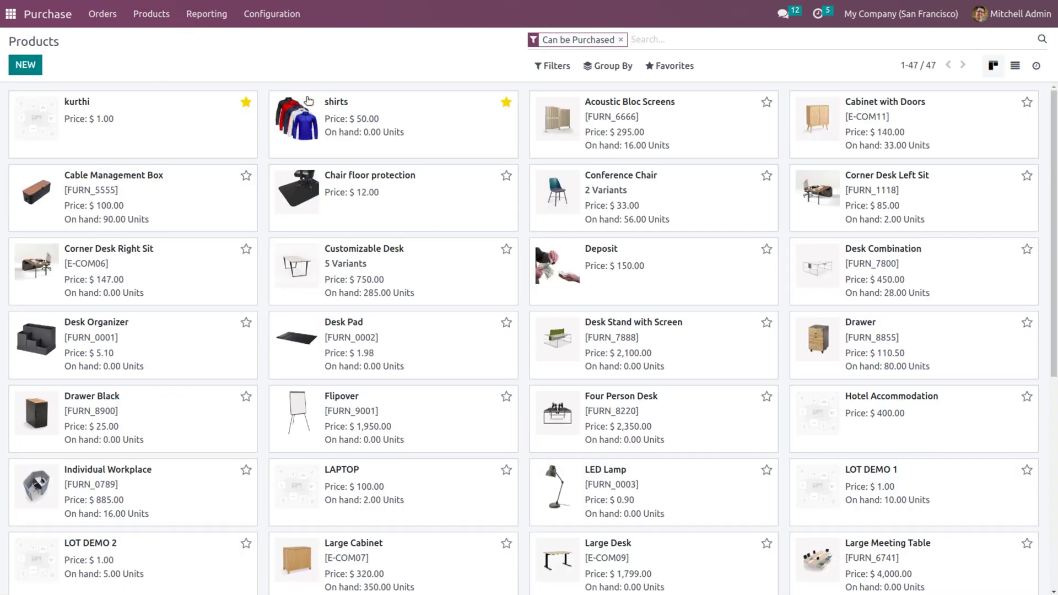
left_click(218, 129)
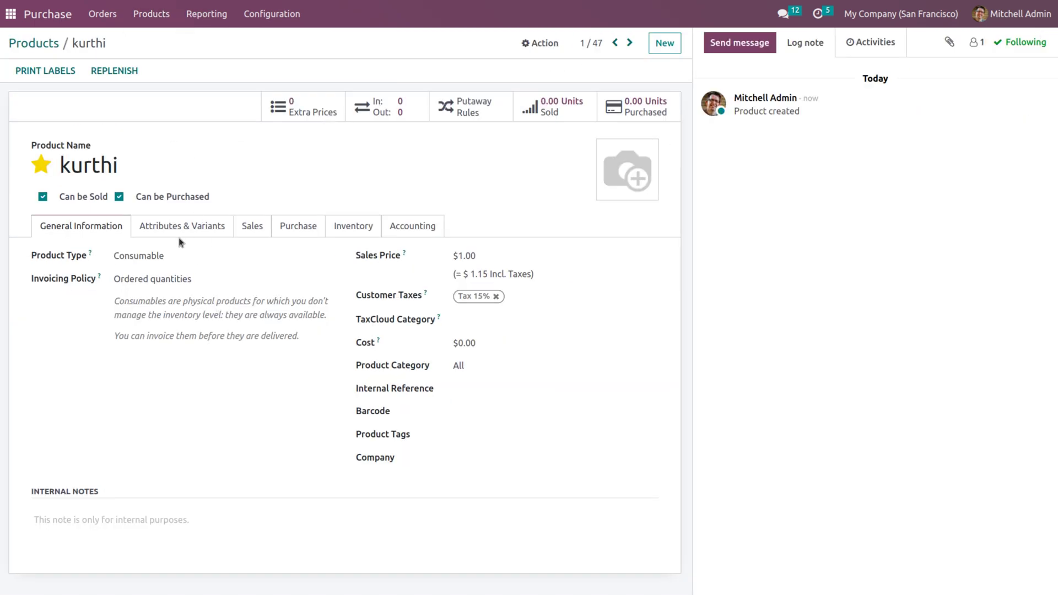
left_click(175, 225)
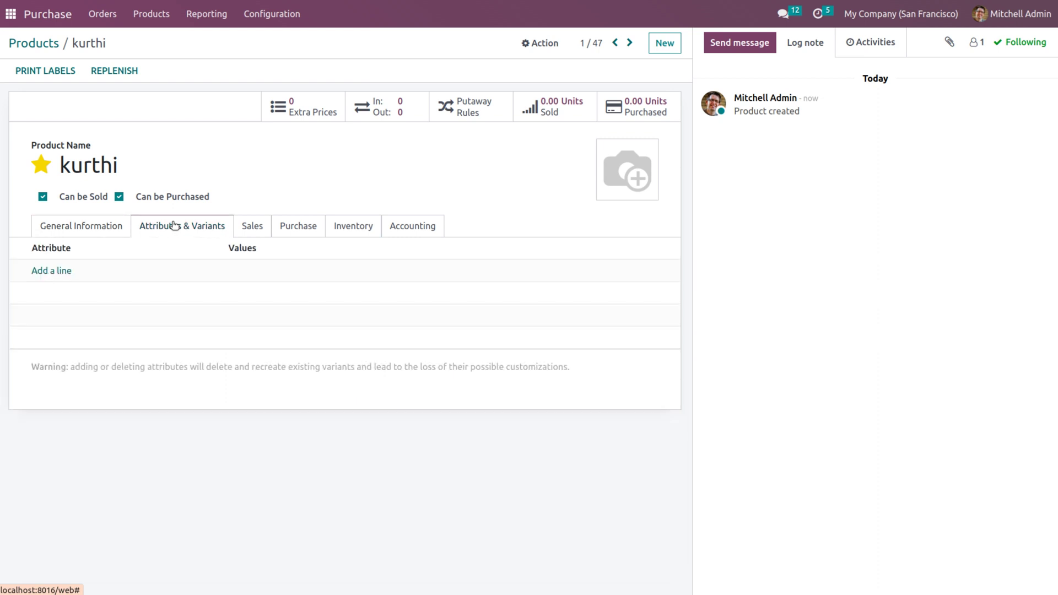
left_click(54, 271)
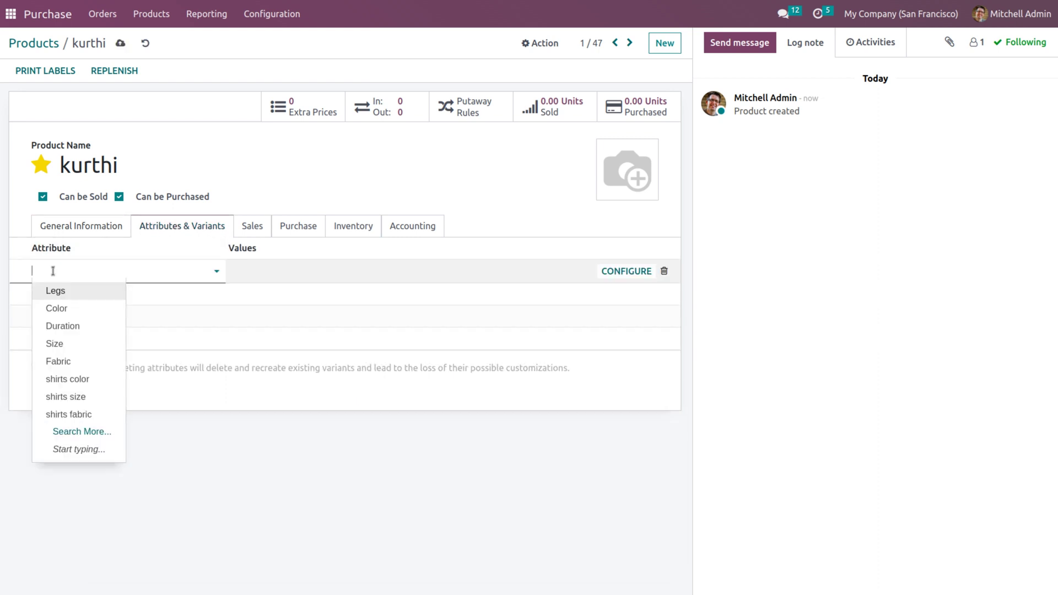
left_click(97, 429)
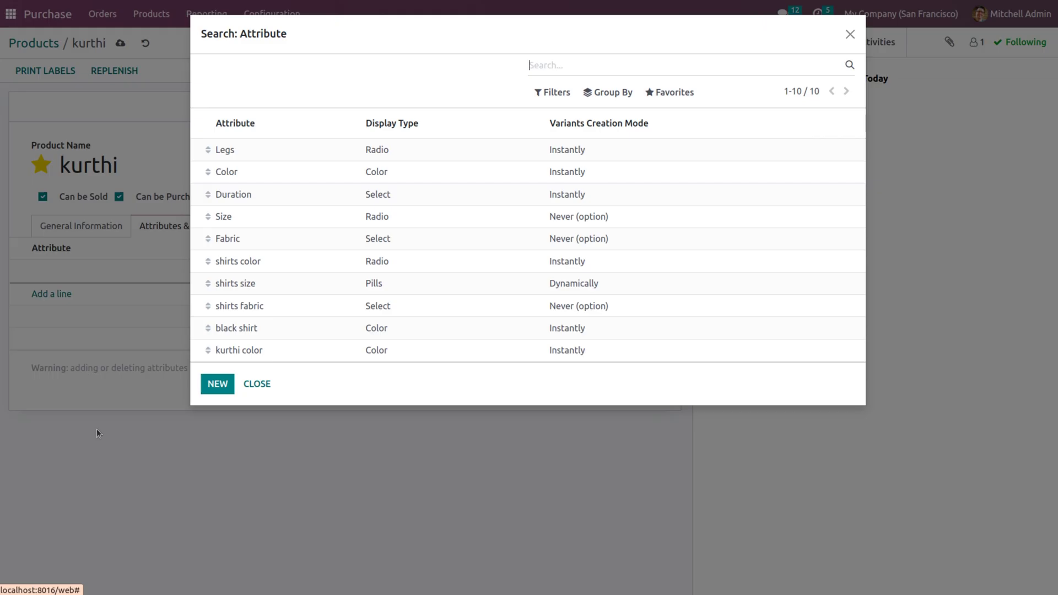
left_click(291, 352)
- Assign the values black and red to the product's kurthi color attribute and save the product
left_click(312, 273)
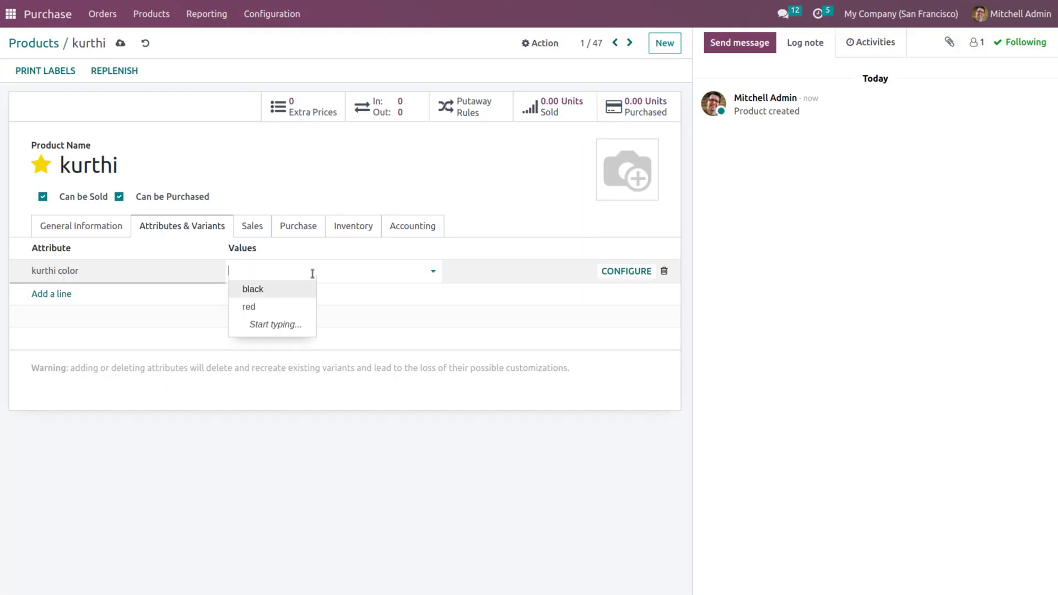
left_click(259, 289)
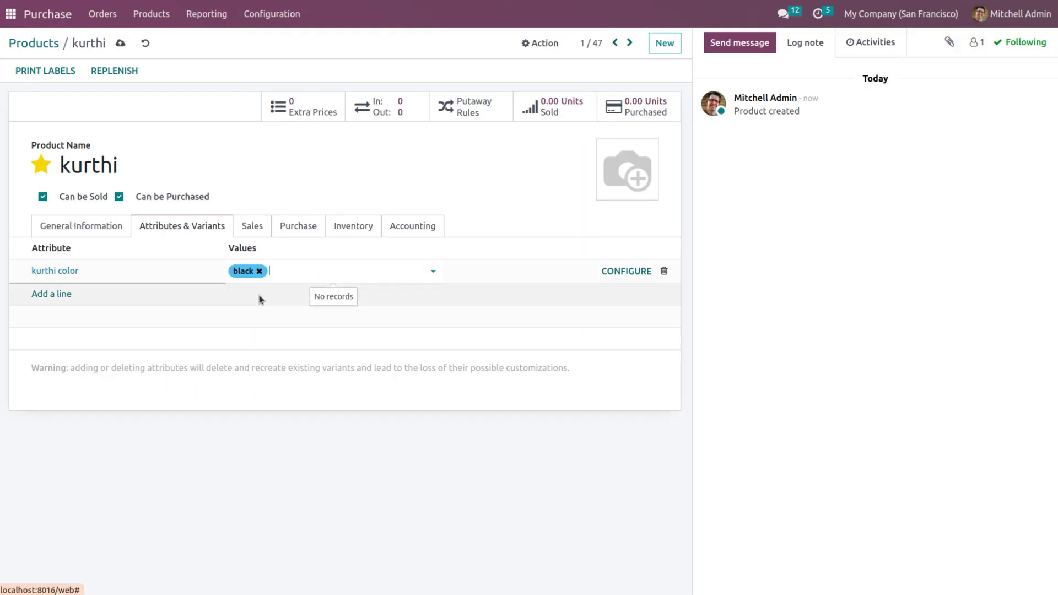
left_click(288, 270)
left_click(291, 289)
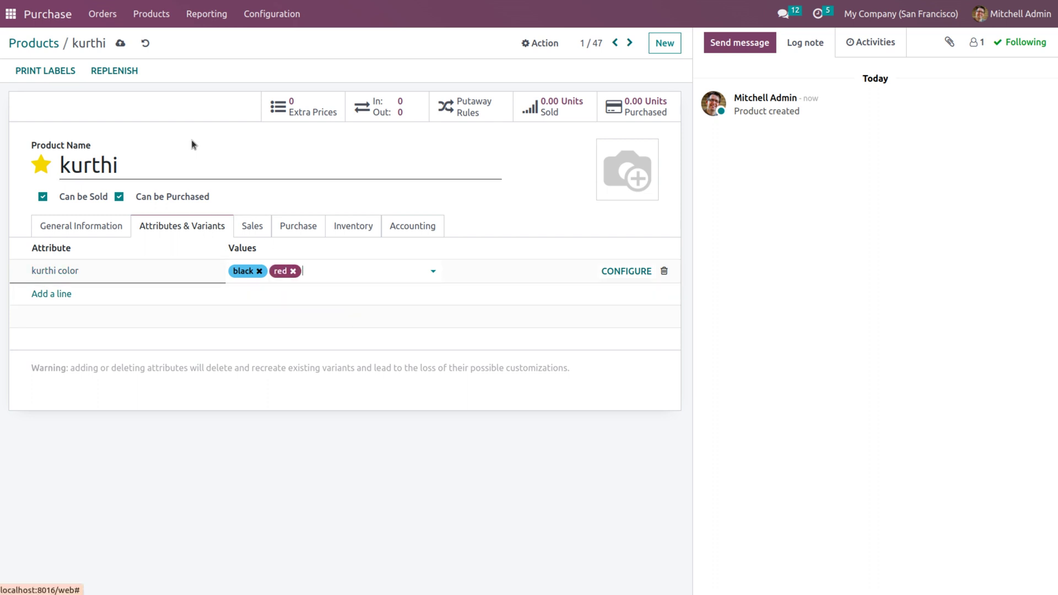
left_click(121, 44)
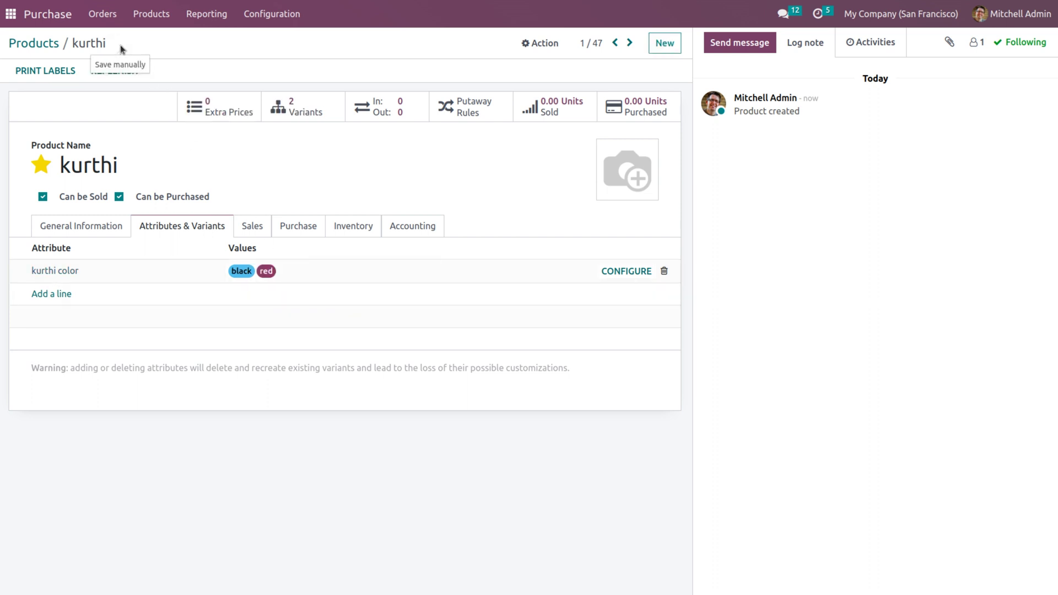
- Switch to the Sales application and create a new quotation for the customer Deco Addict
left_click(10, 15)
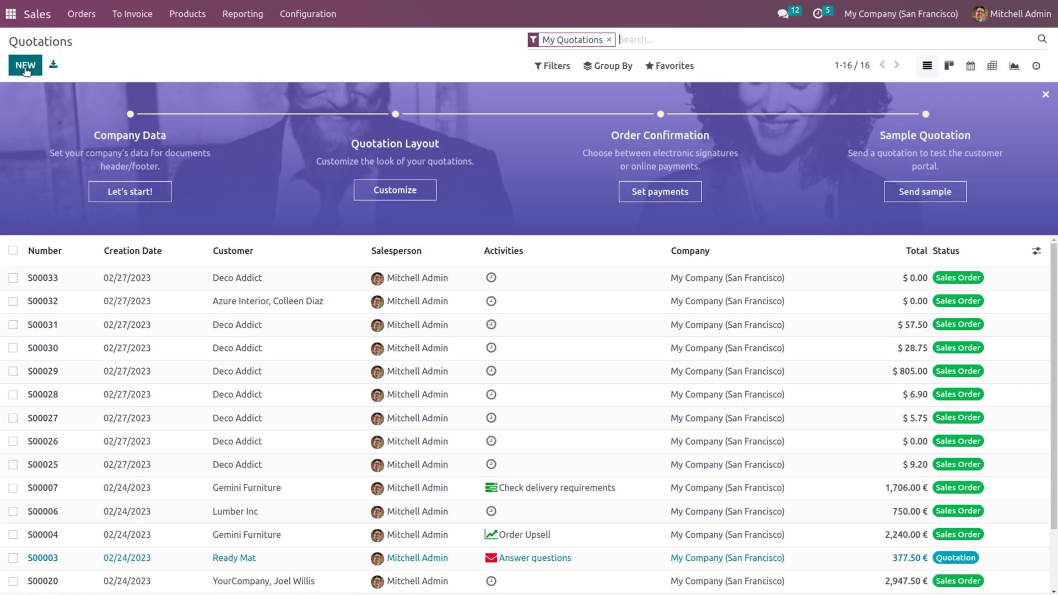
left_click(26, 68)
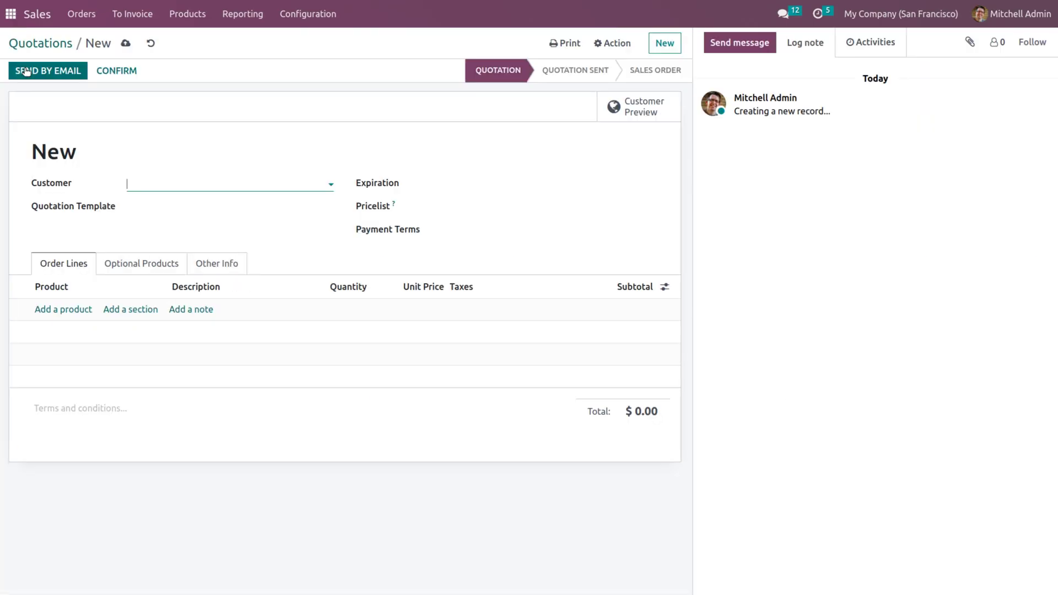
left_click(165, 178)
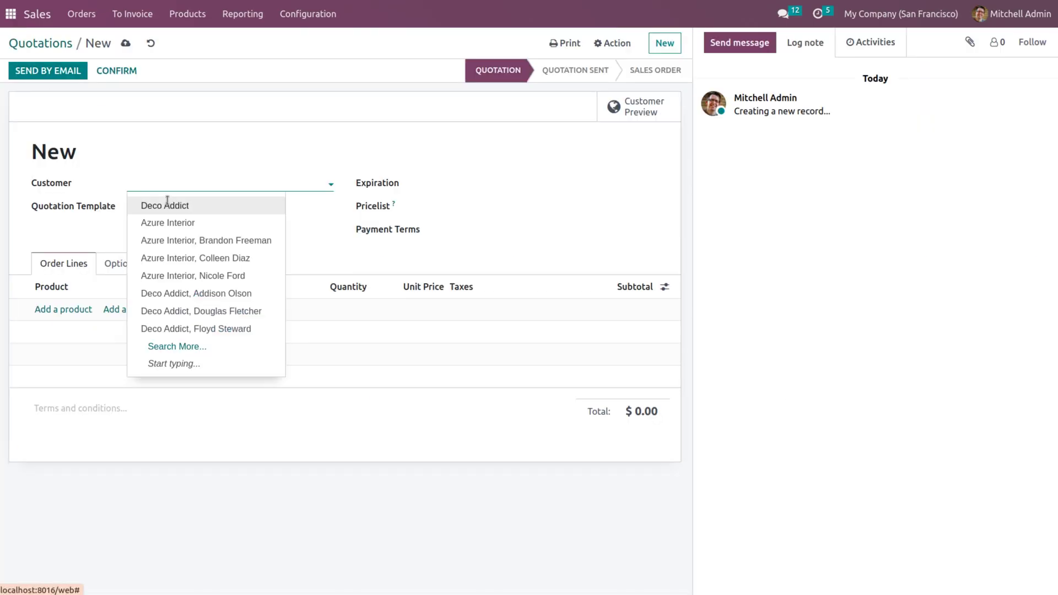
left_click(167, 204)
- Examine the color choices offered for a kurthi order line, then close the configurator without adding the product
left_click(54, 326)
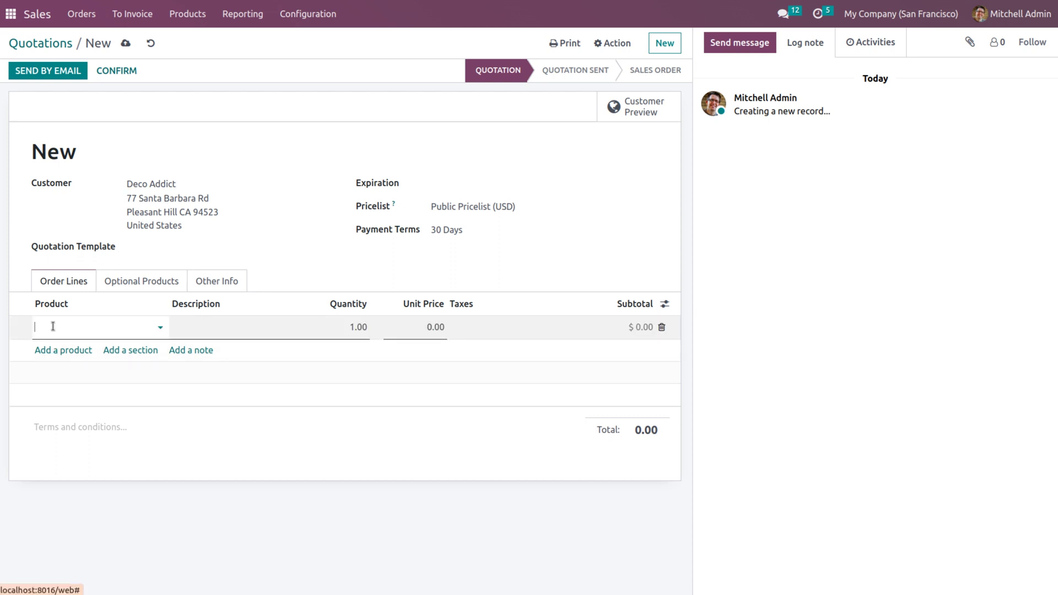
left_click(62, 347)
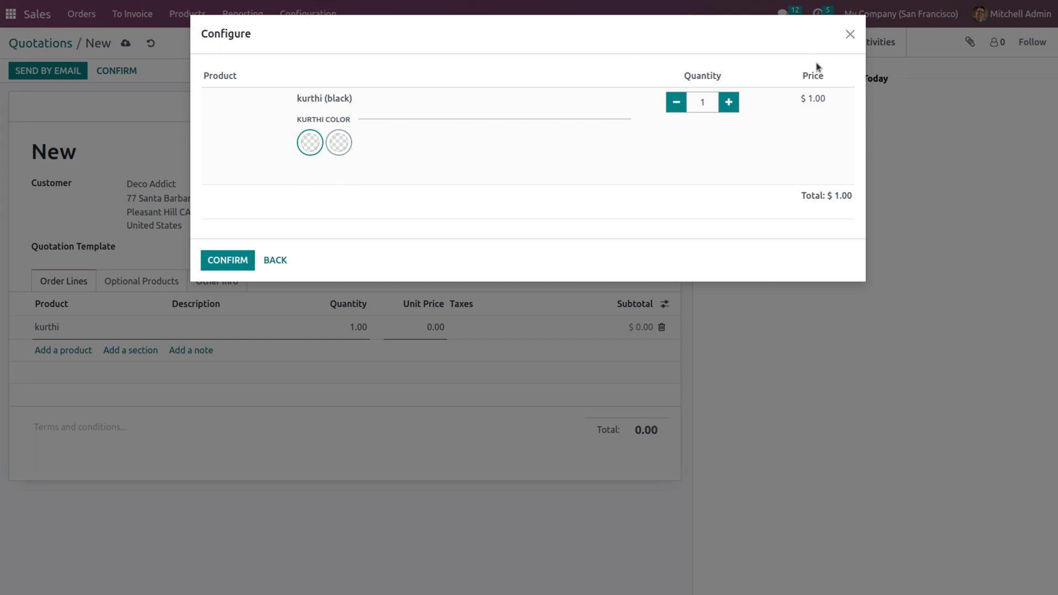
left_click(851, 34)
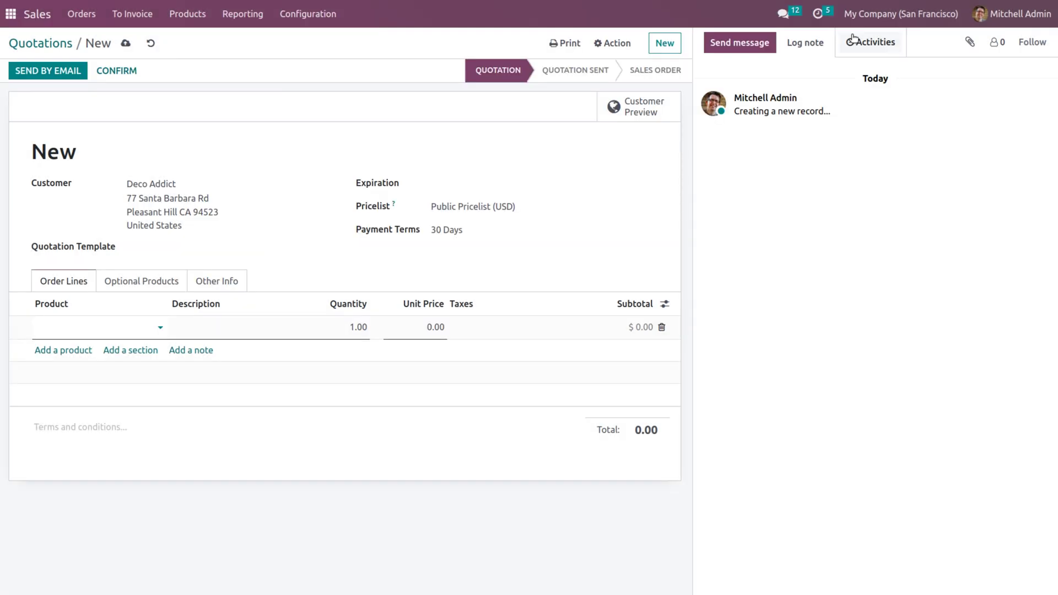